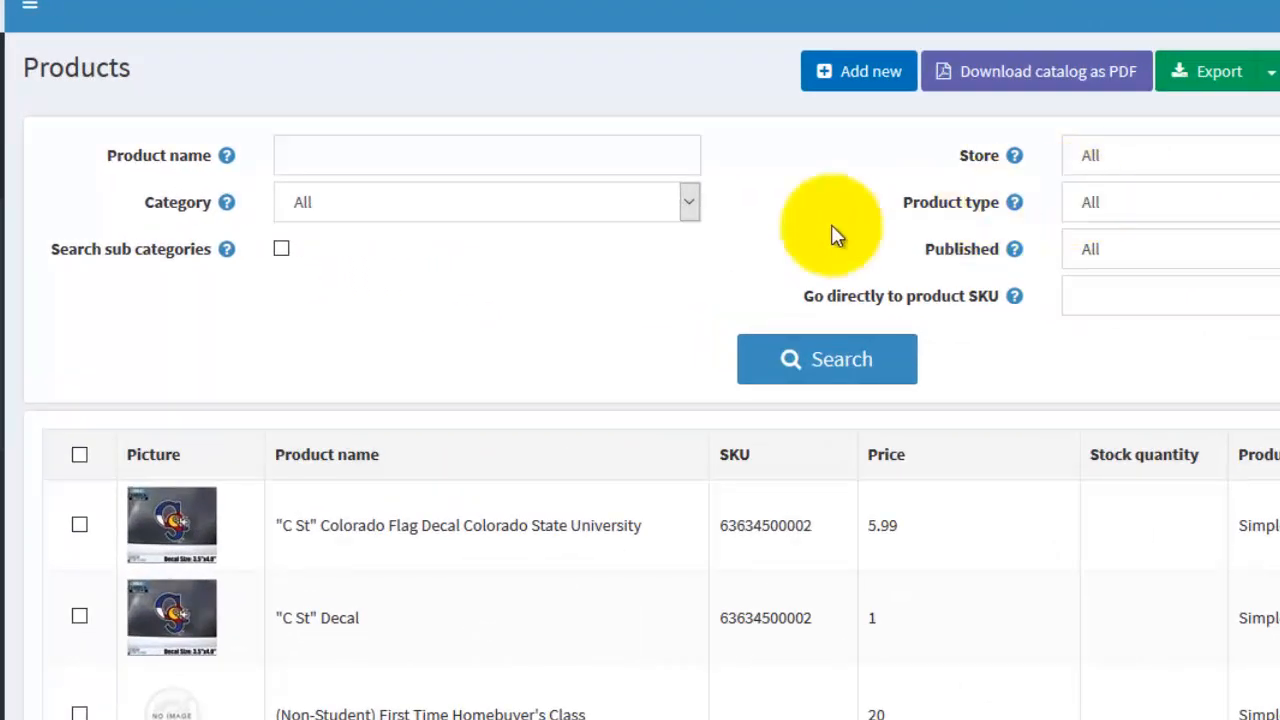
Search the products for "wap" and open the product attributes of Wapello Co. Tech workshop for editing
left_click(489, 166)
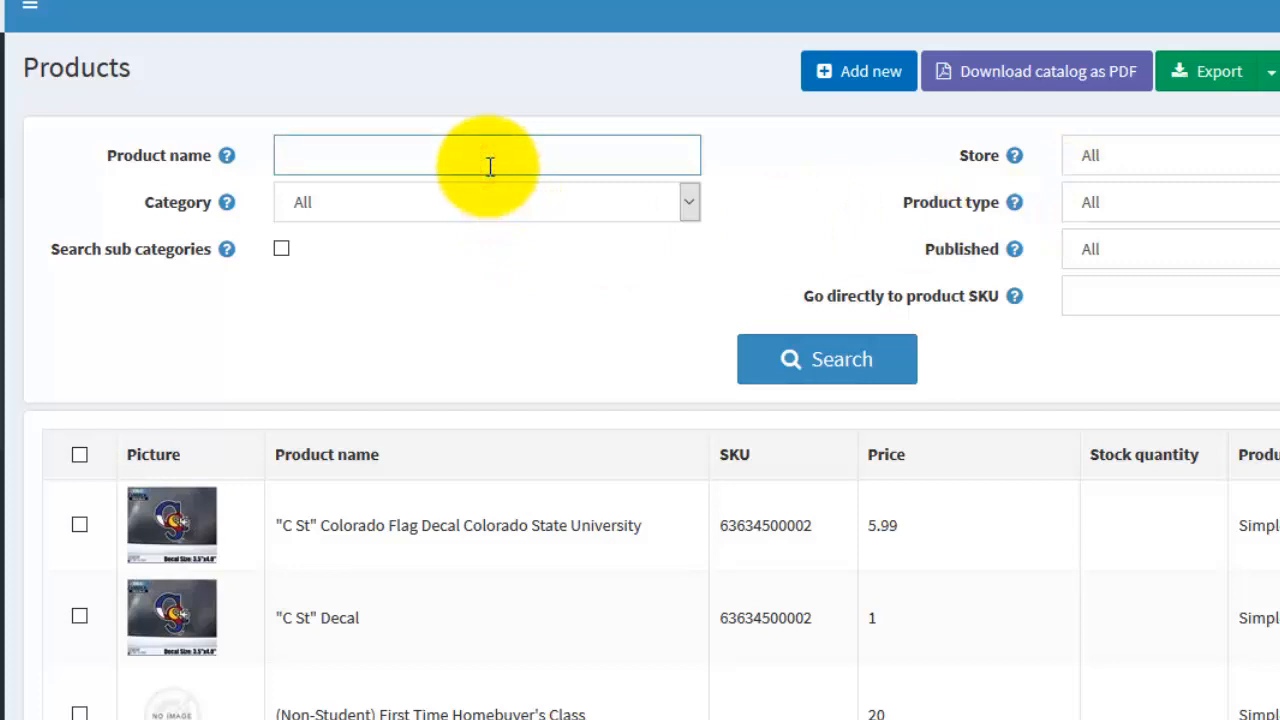
type("wap")
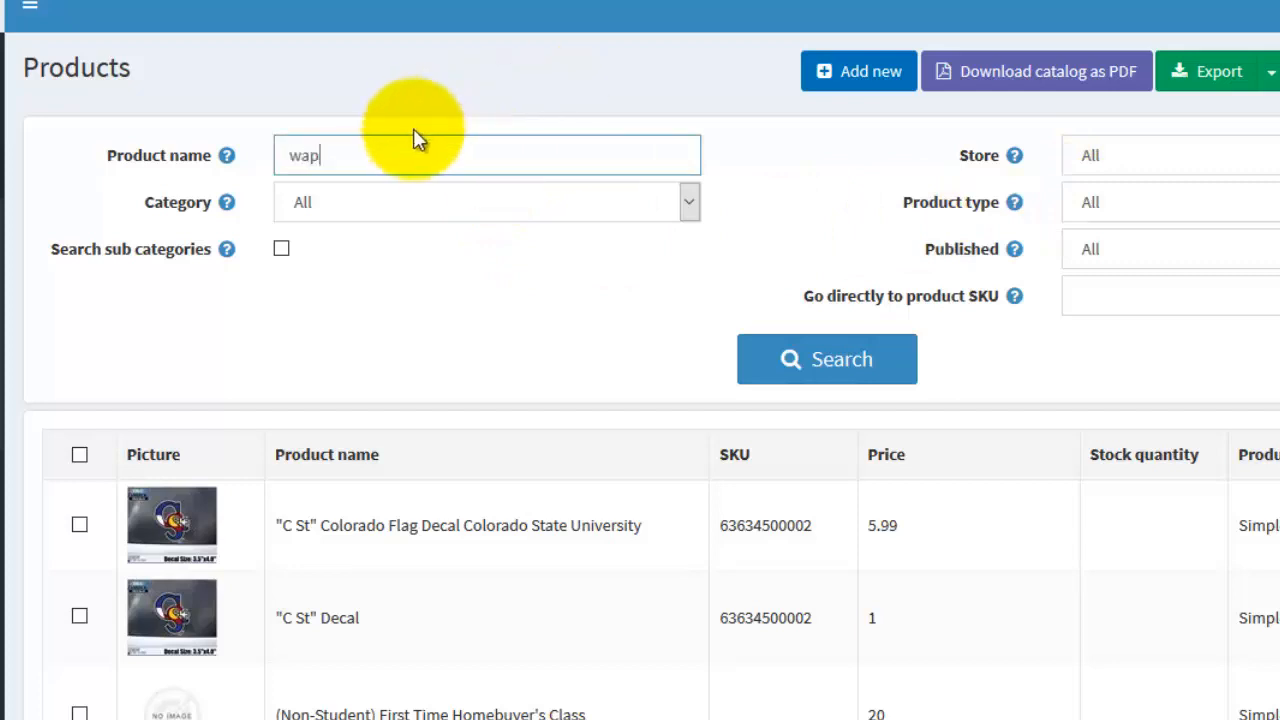
left_click(815, 370)
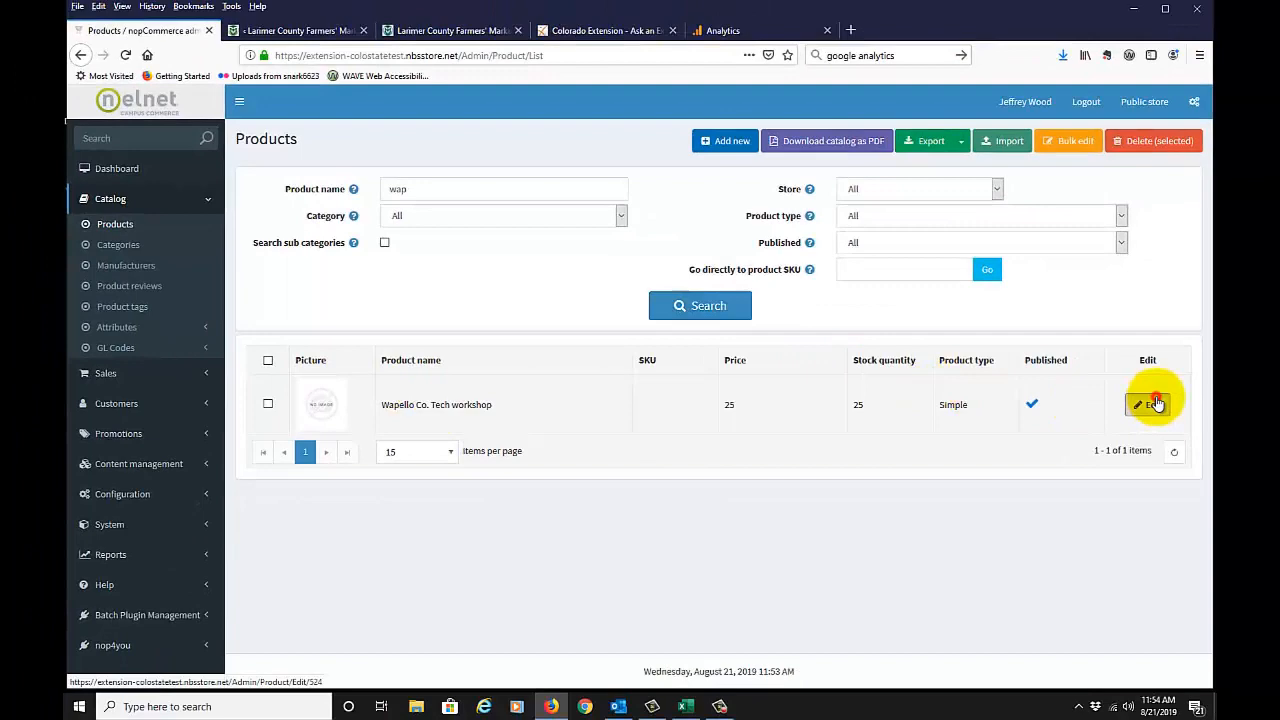
left_click(1155, 403)
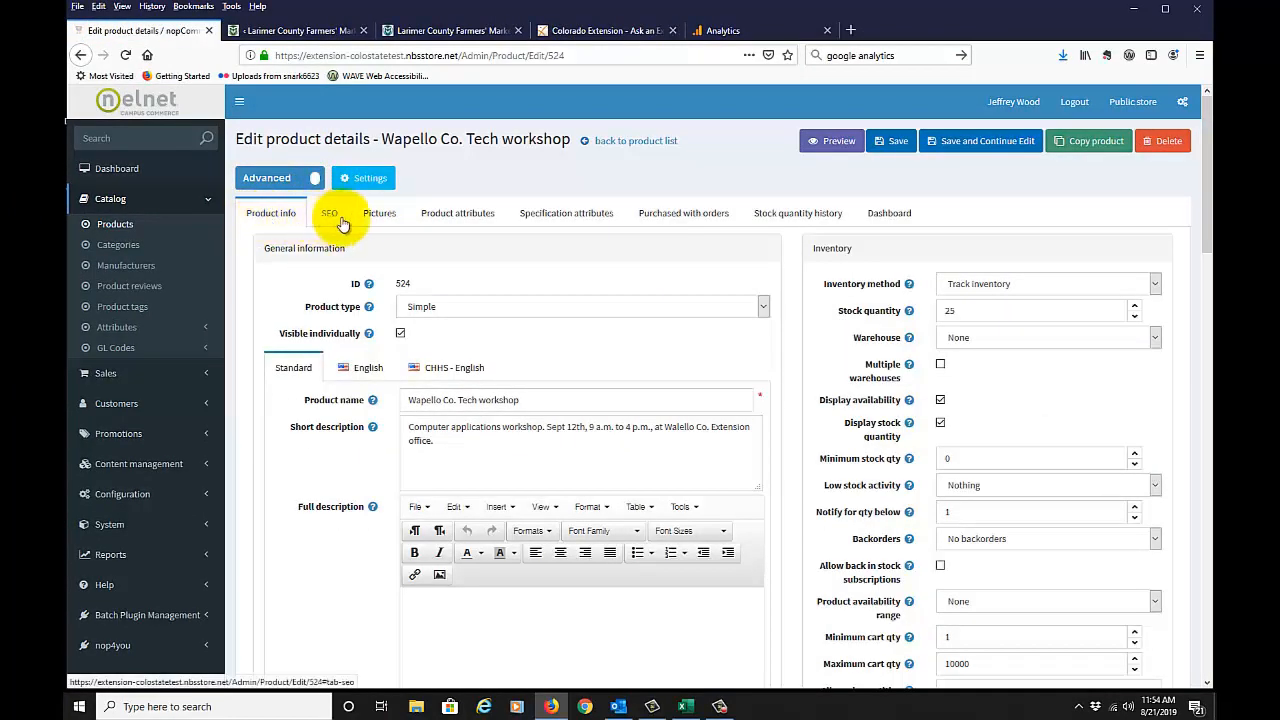
left_click(437, 216)
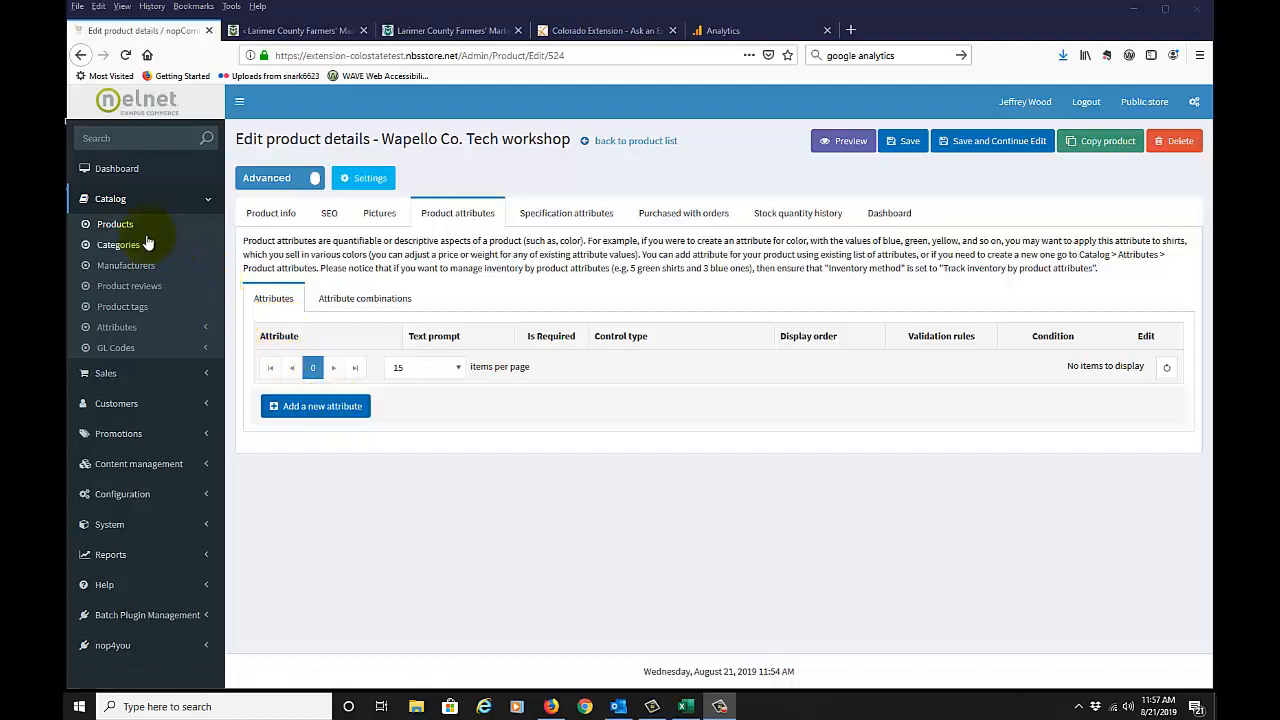
Add the Attendee Names attribute as a required Textbox with the text prompt "First and last name", and save it
left_click(340, 408)
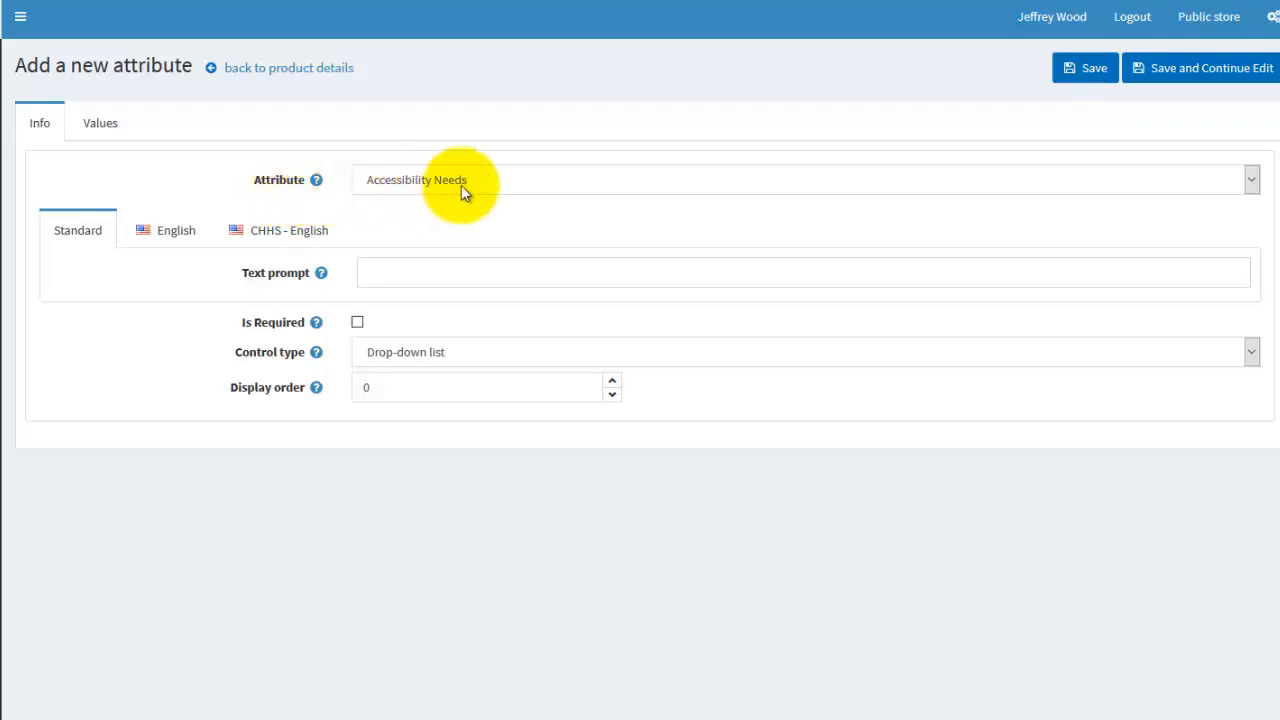
left_click(1254, 178)
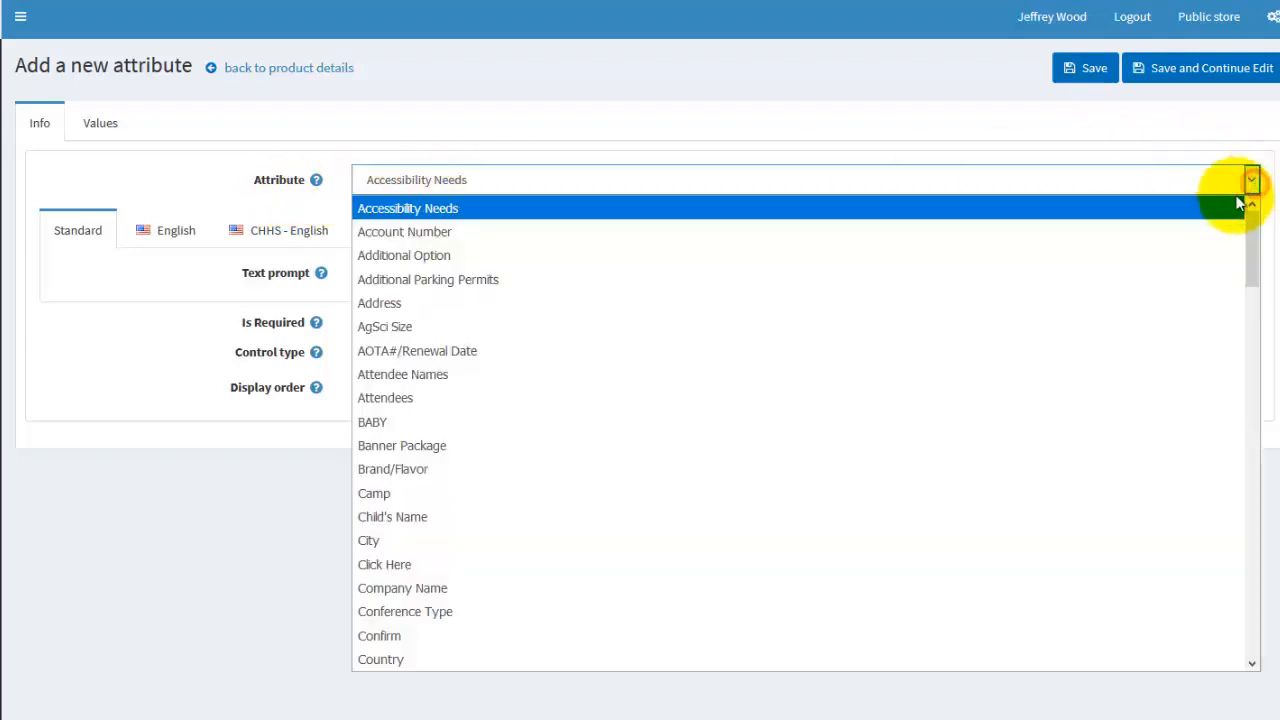
left_click(551, 376)
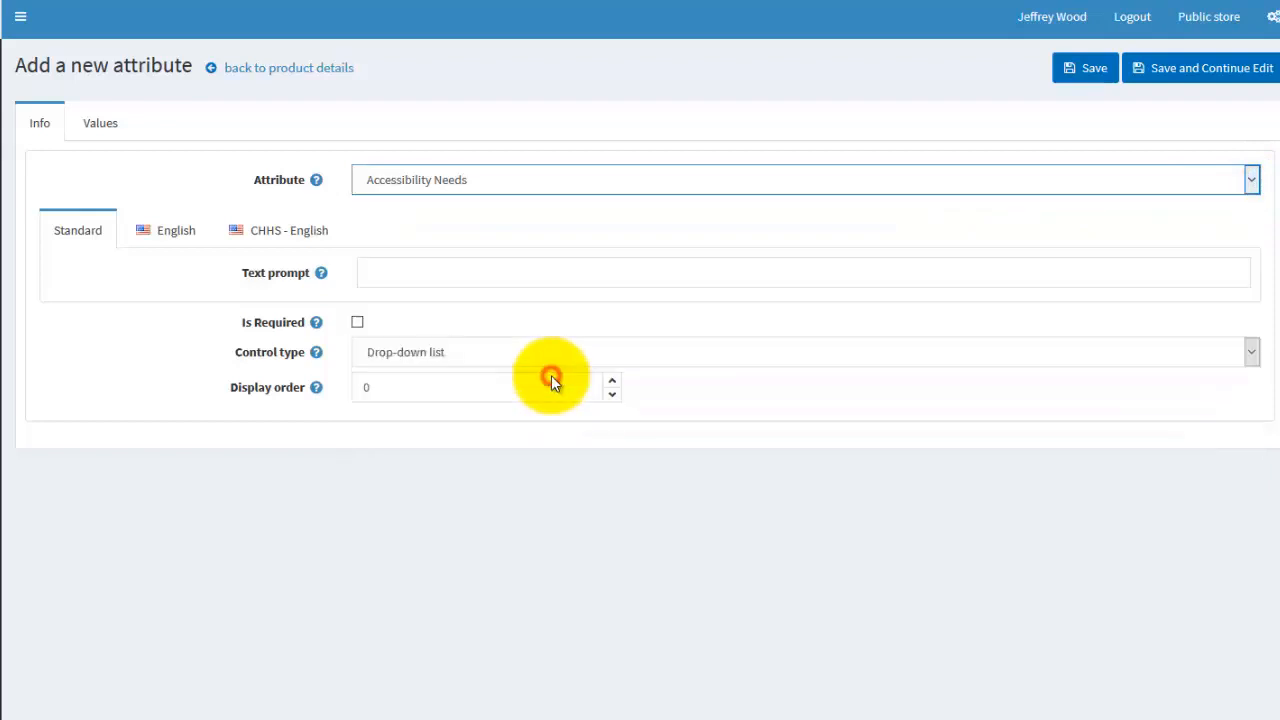
left_click(408, 270)
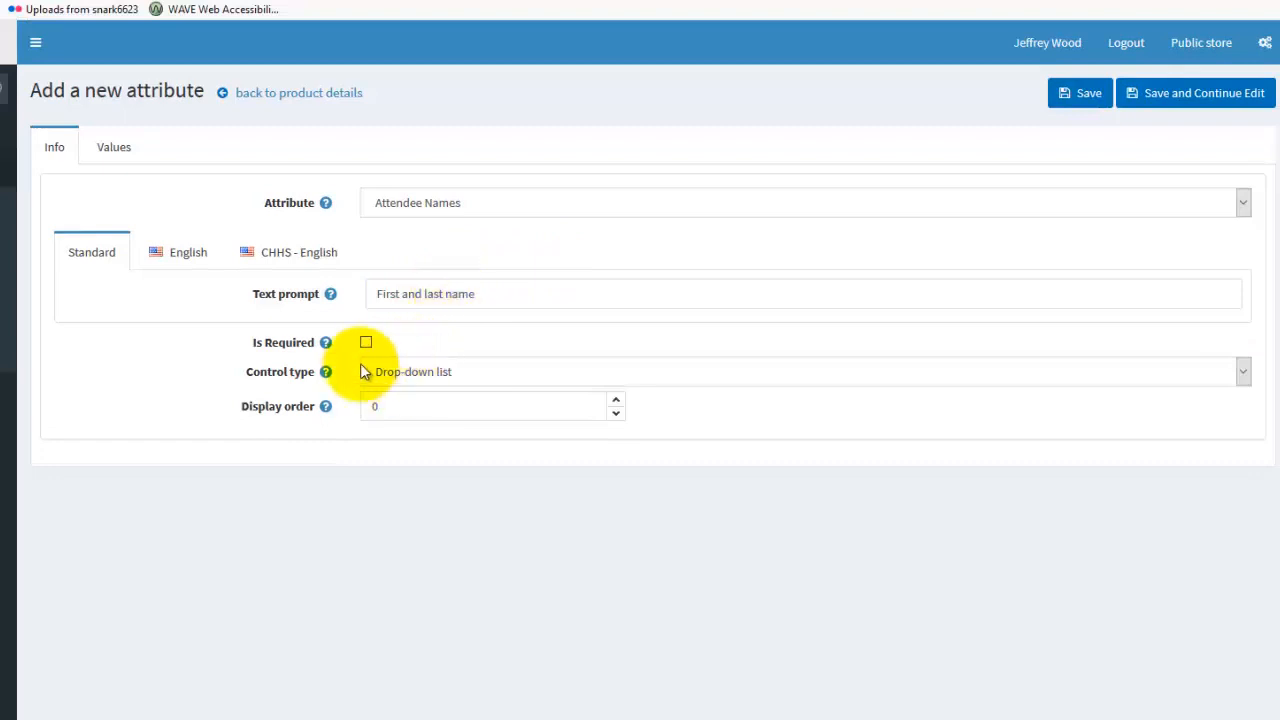
left_click(366, 343)
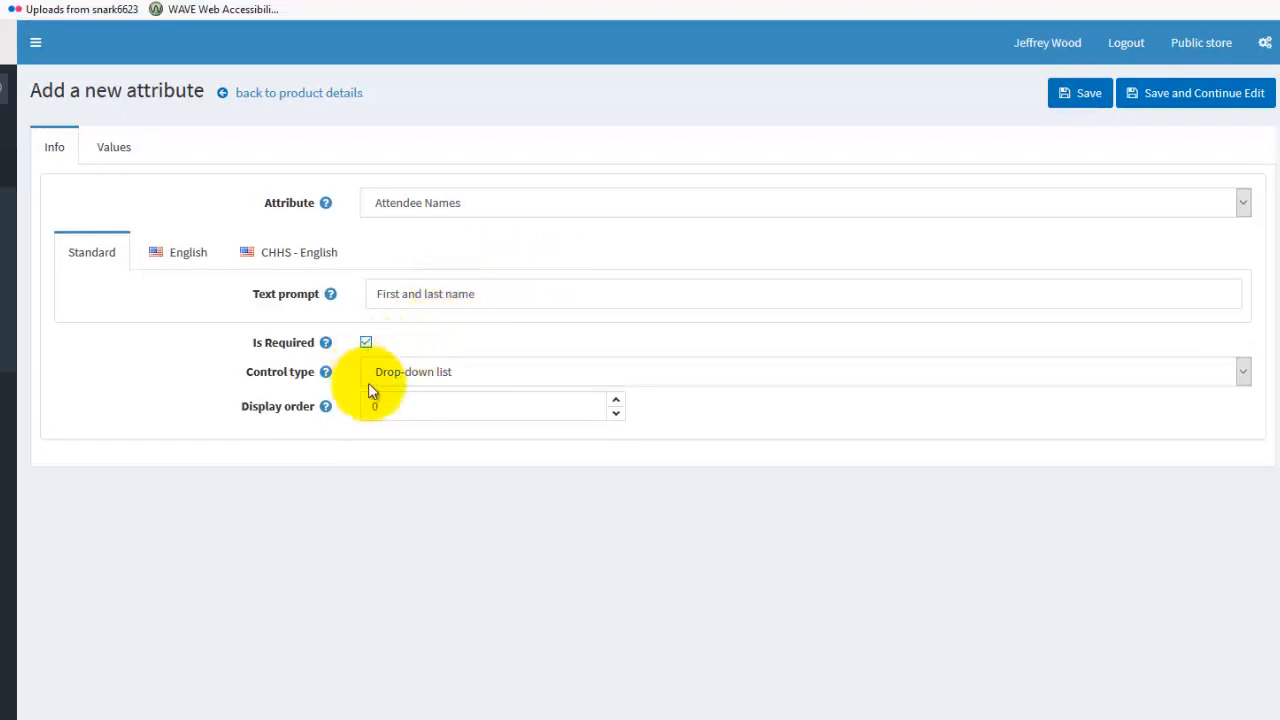
left_click(1241, 370)
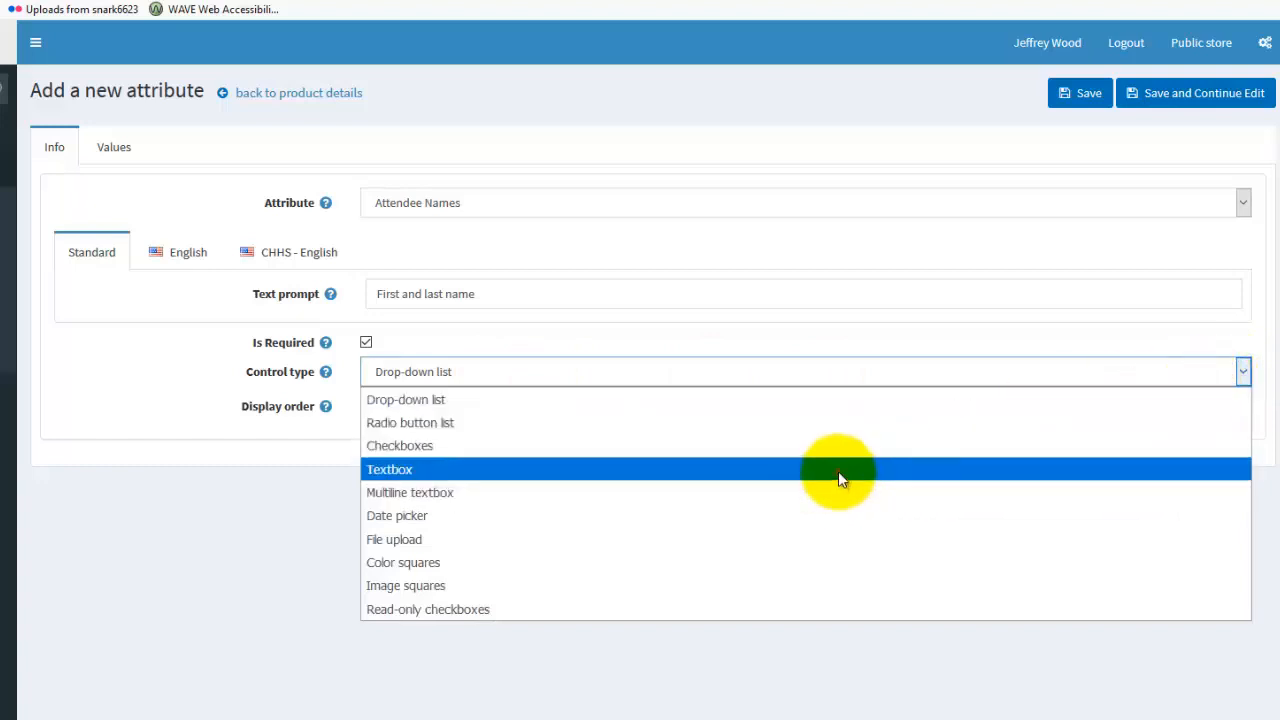
left_click(838, 470)
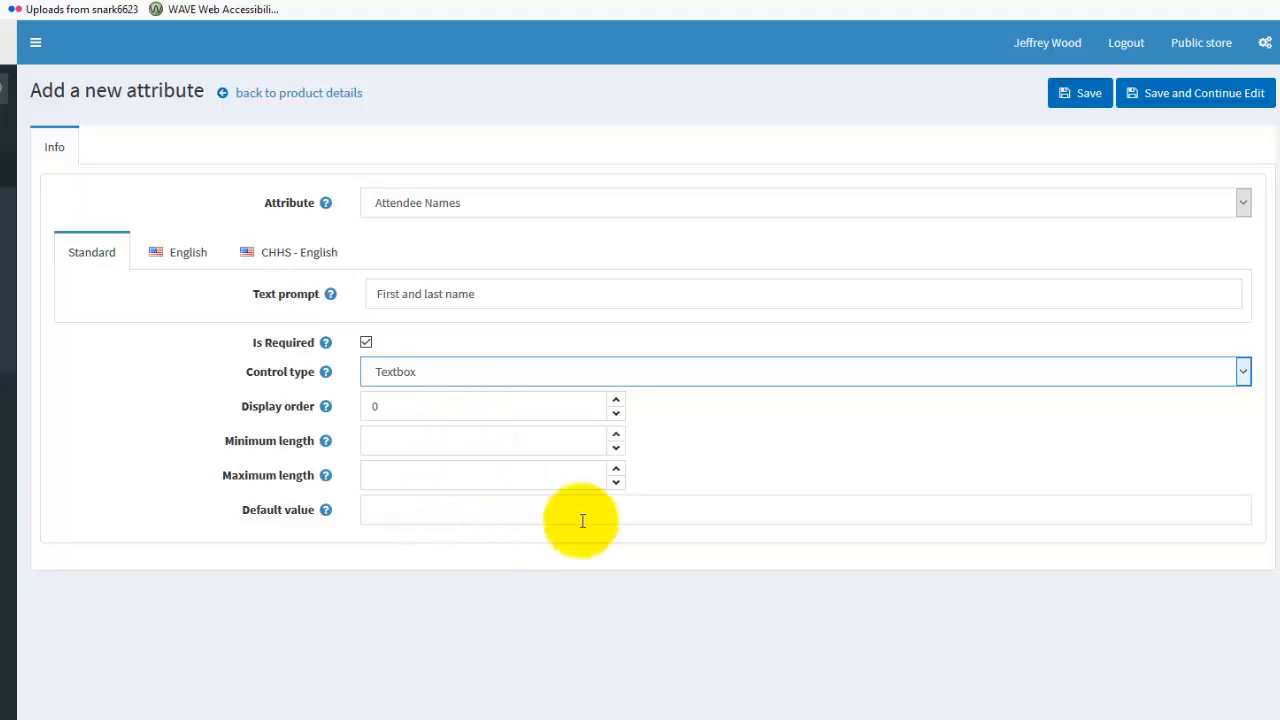
left_click(1082, 97)
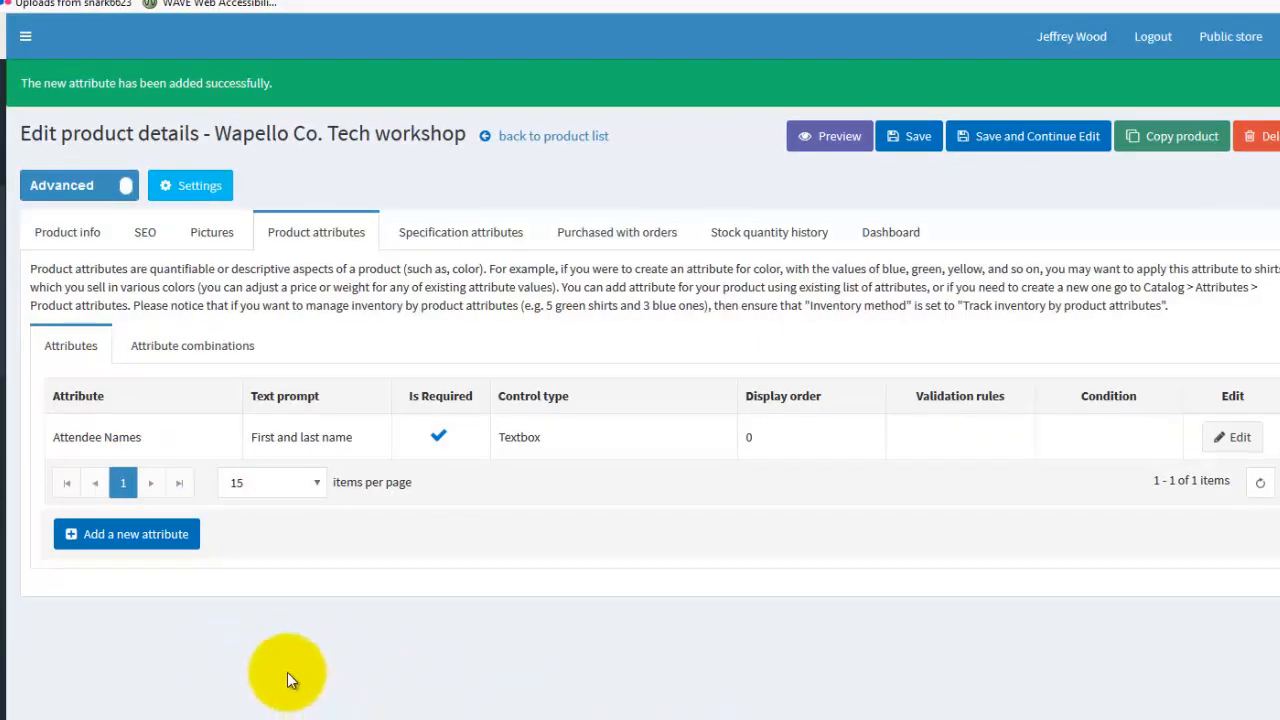
Add the Email attribute as a required Textbox with the text prompt "Your email address", and save it and the product
left_click(116, 537)
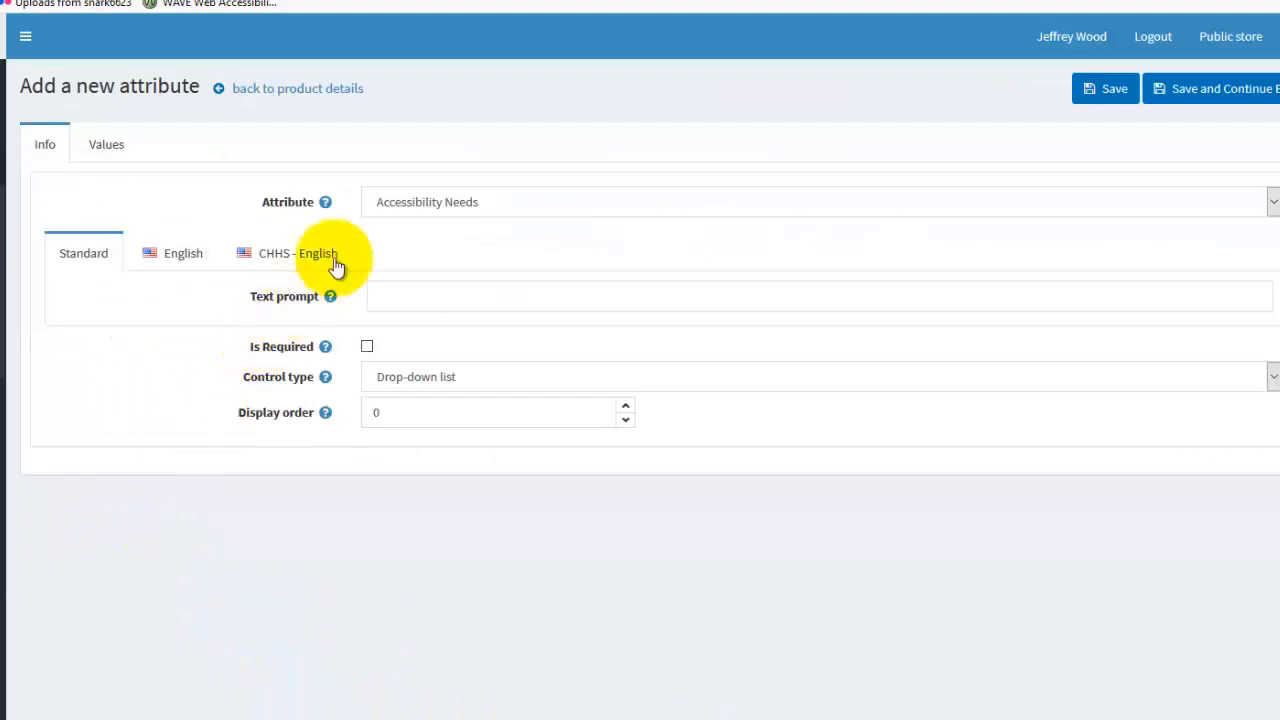
left_click(1273, 202)
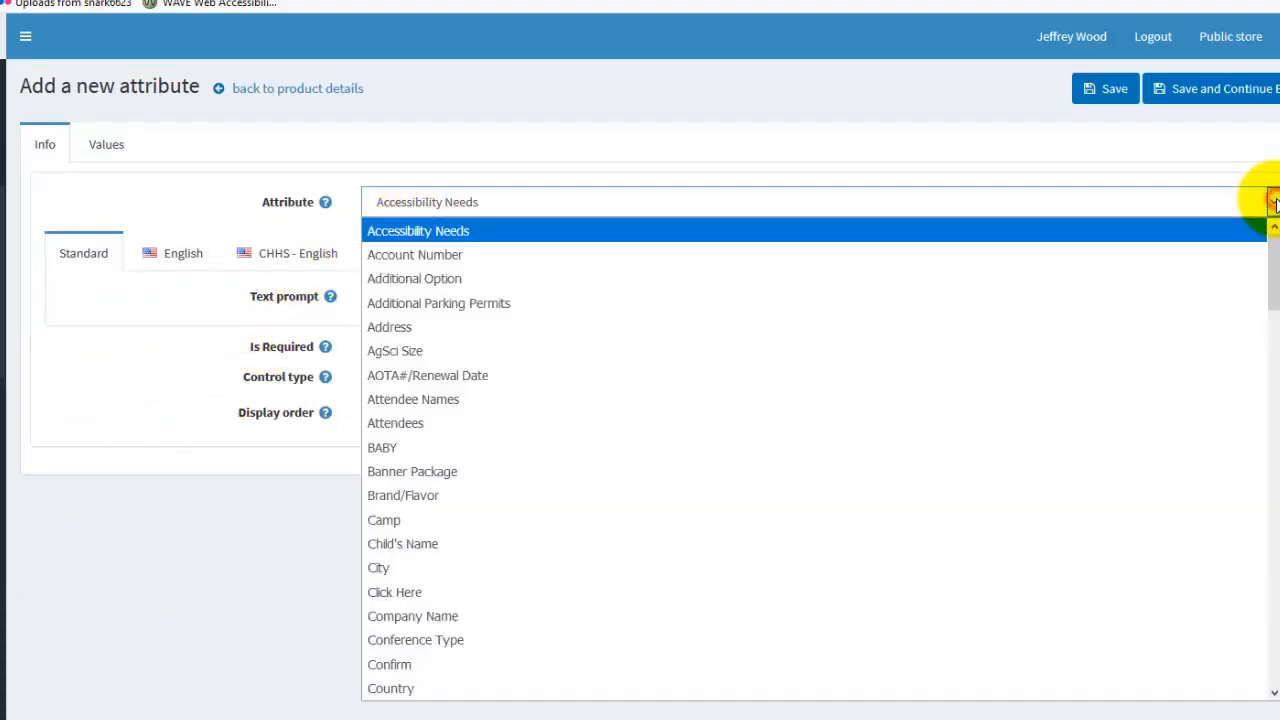
scroll(740, 455, "down", 3)
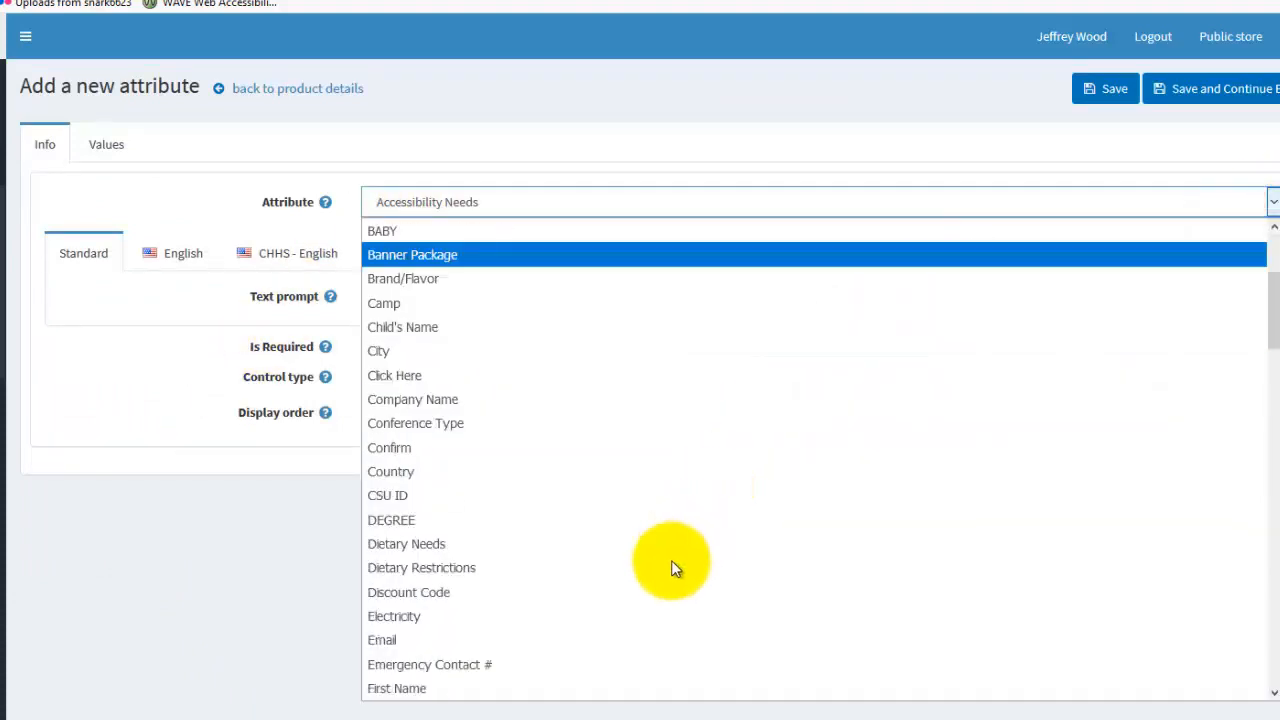
left_click(581, 636)
left_click(394, 292)
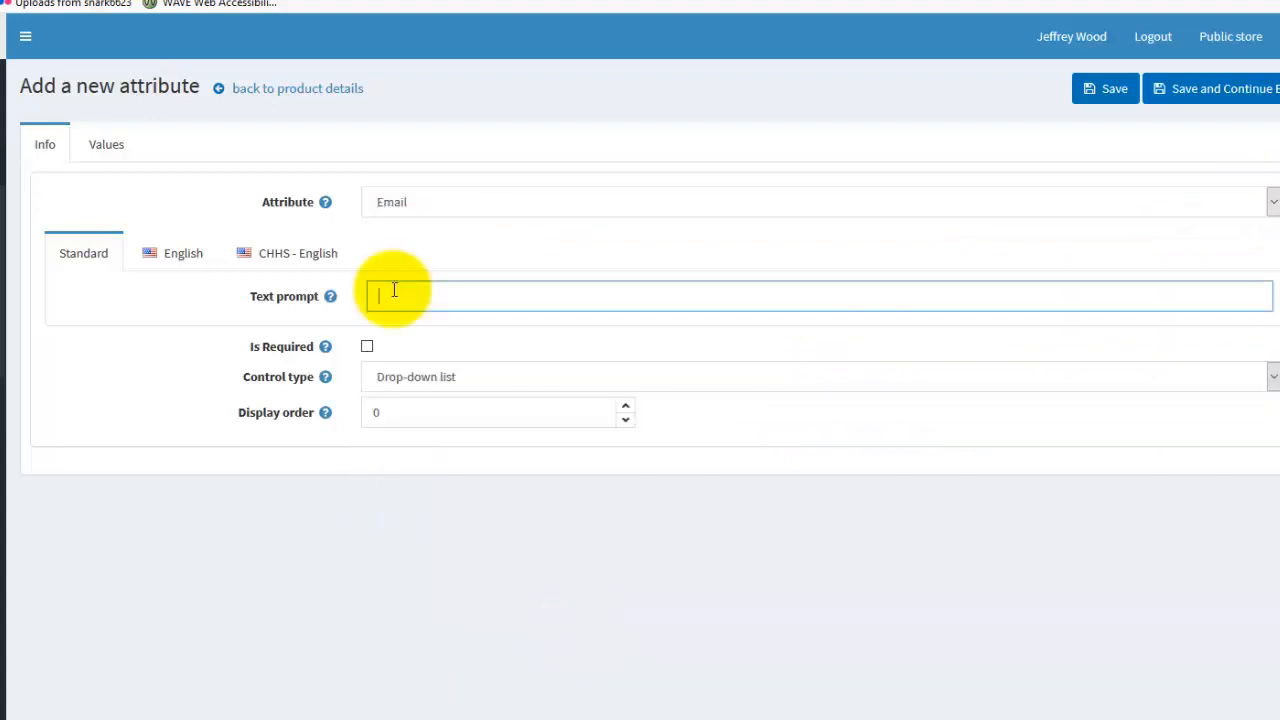
type("Your email address")
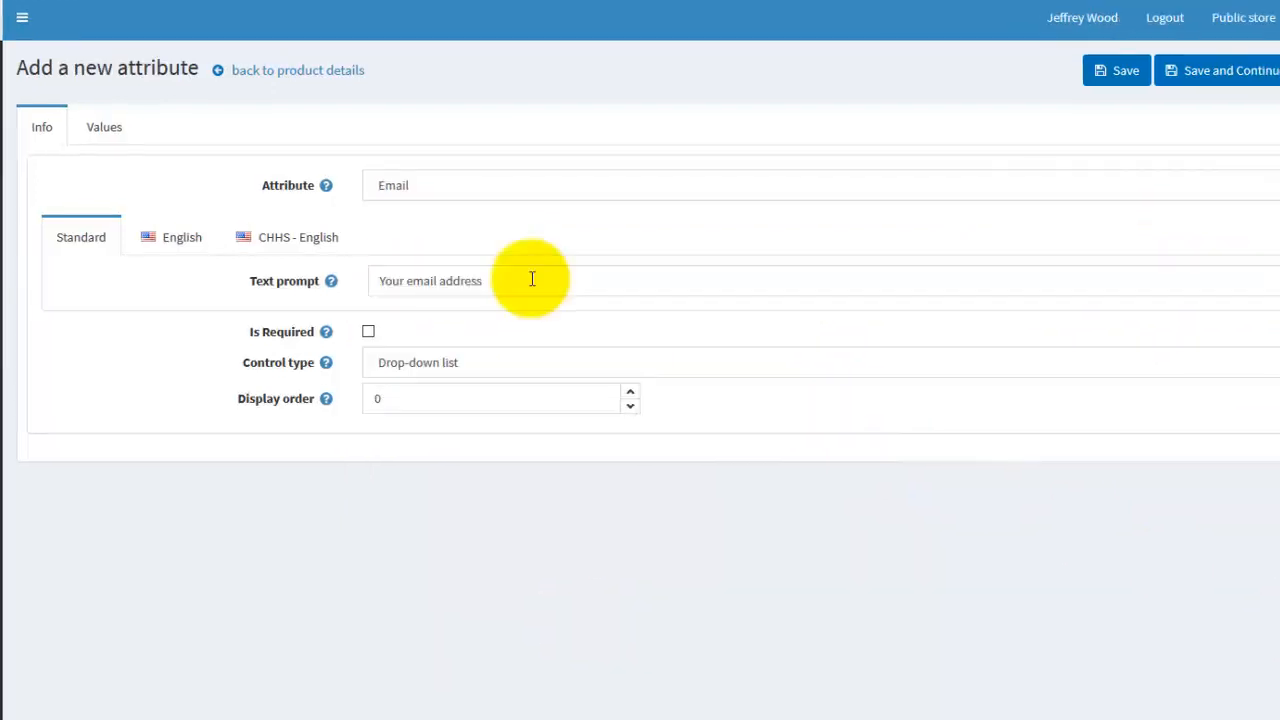
left_click(369, 332)
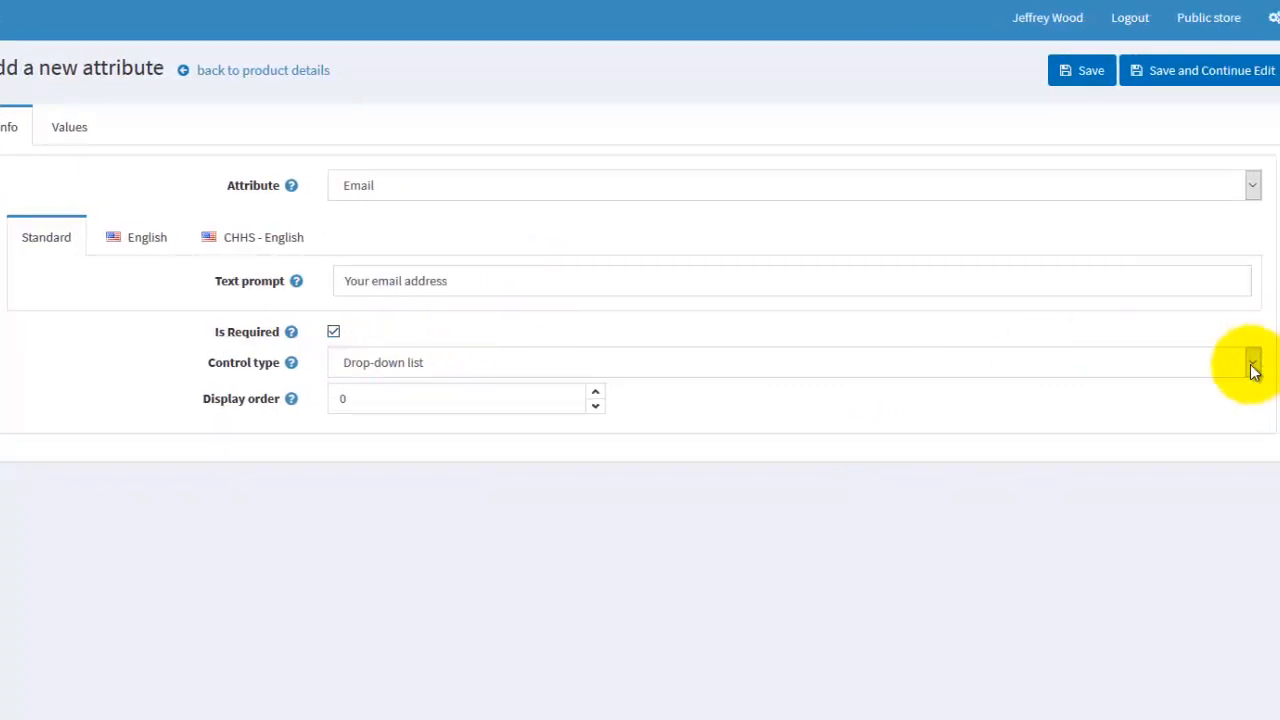
left_click(1251, 363)
left_click(868, 468)
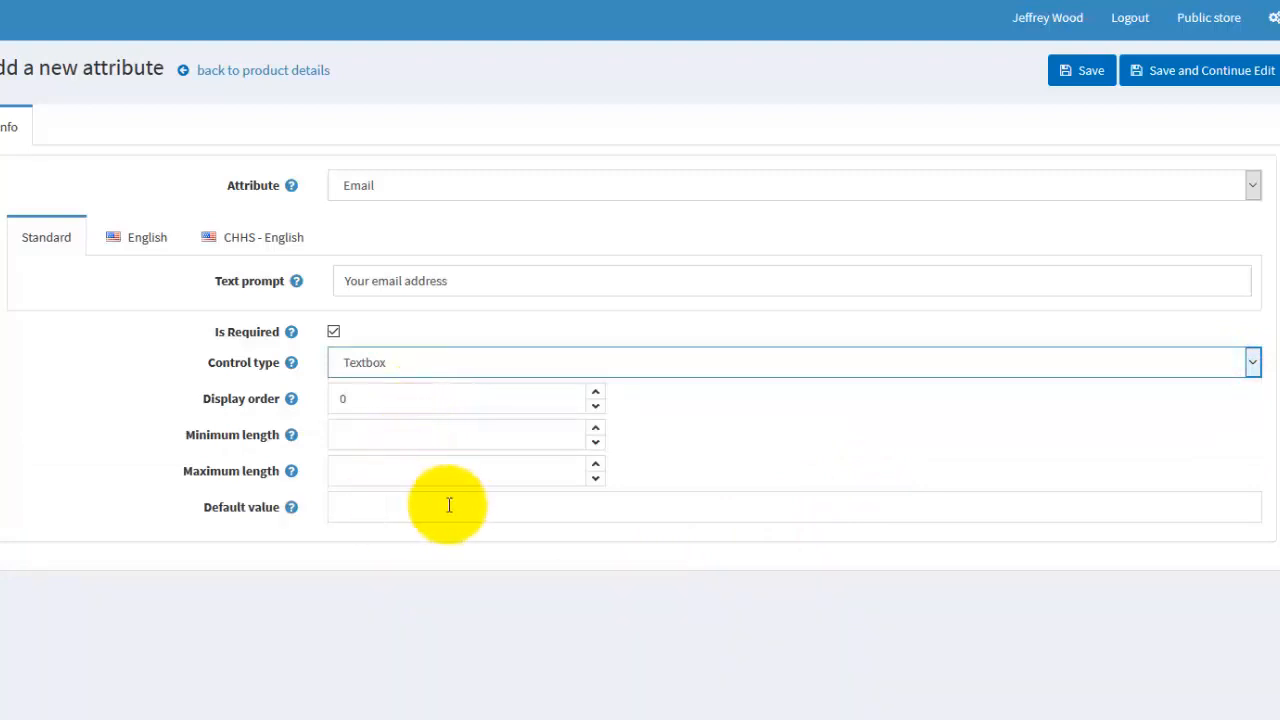
left_click(1087, 73)
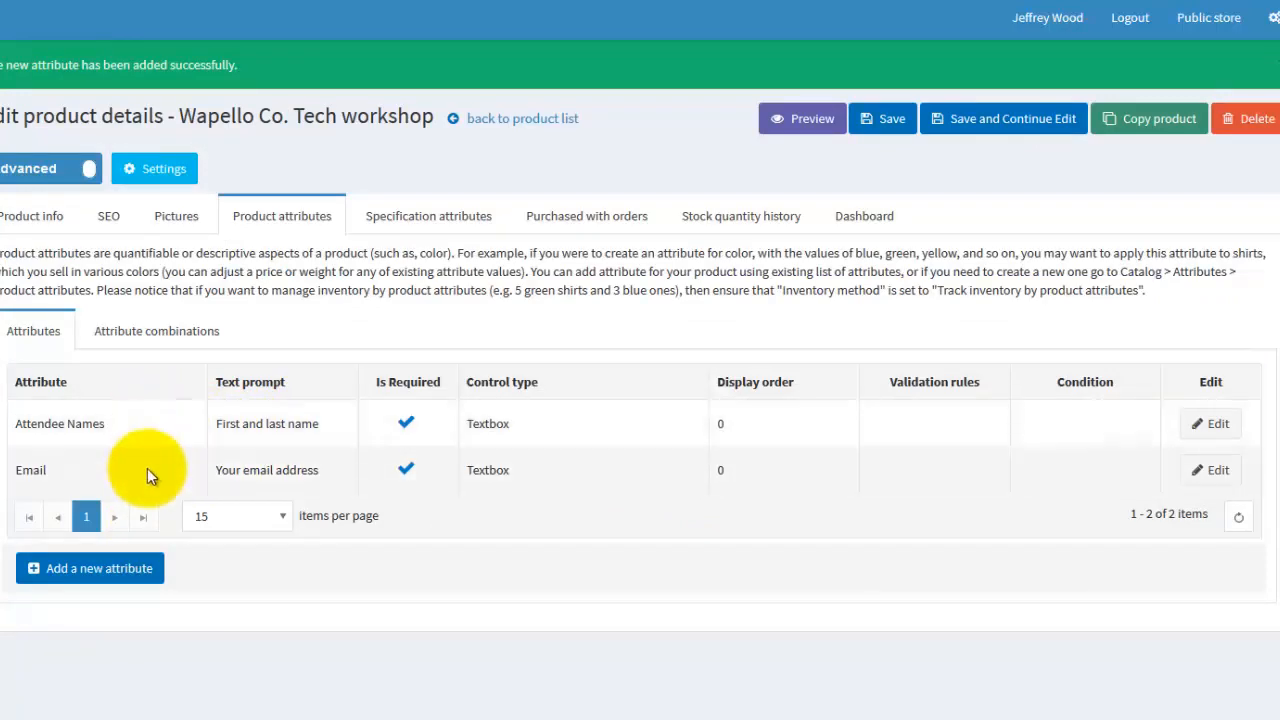
left_click(907, 178)
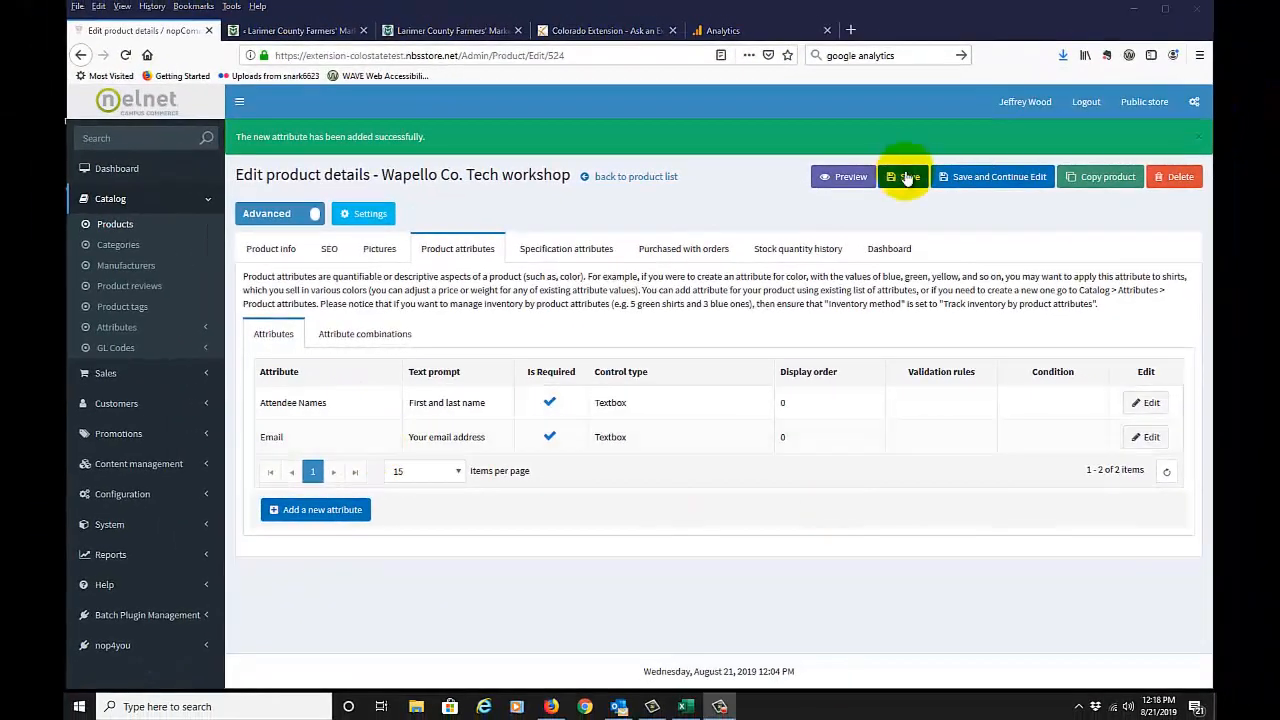
Open the Wapello Co. Tech workshop page in the public store through the Wapello Co. Workshops (test) category
left_click(1123, 103)
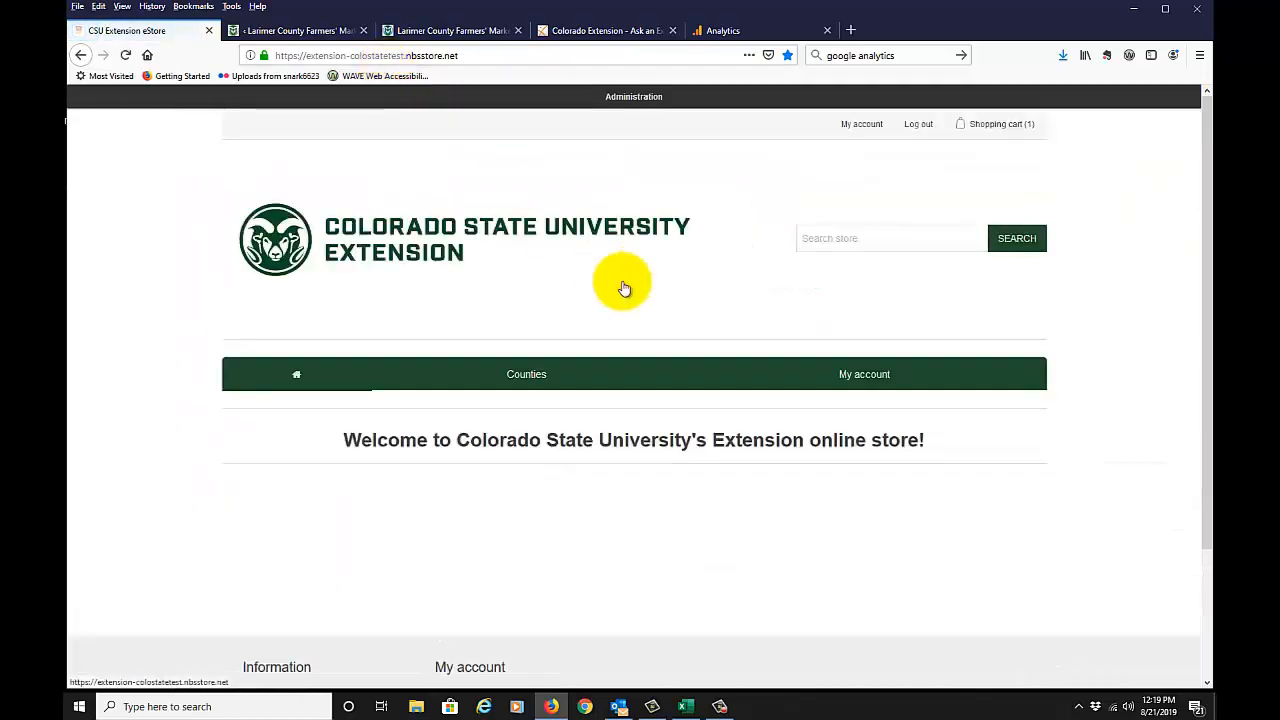
mouse_move(526, 375)
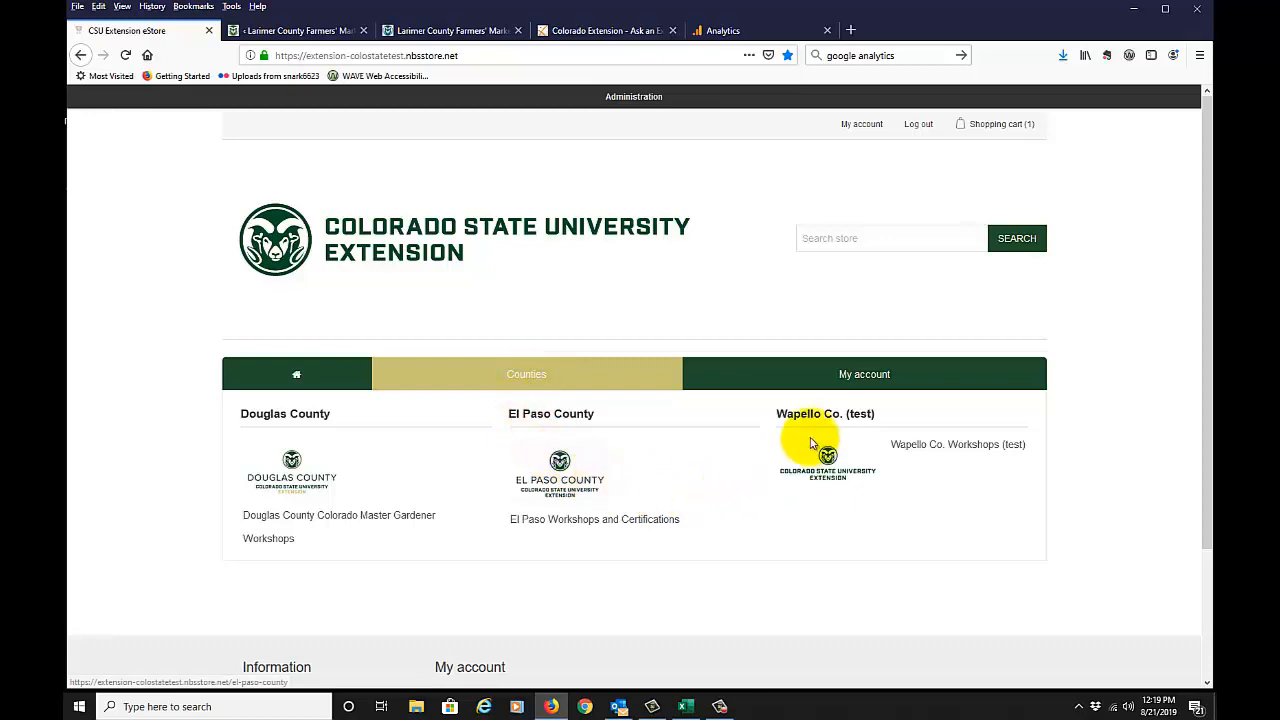
left_click(927, 449)
scroll(894, 560, "down", 3)
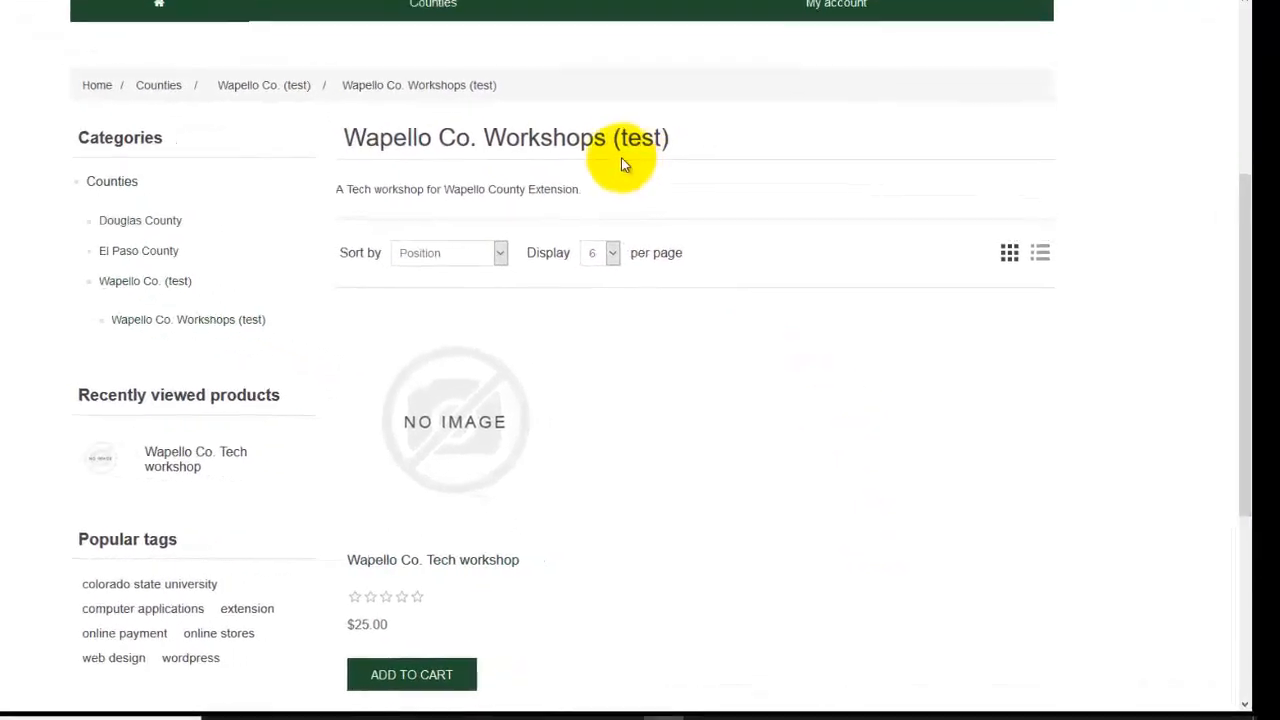
scroll(640, 570, "down", 1)
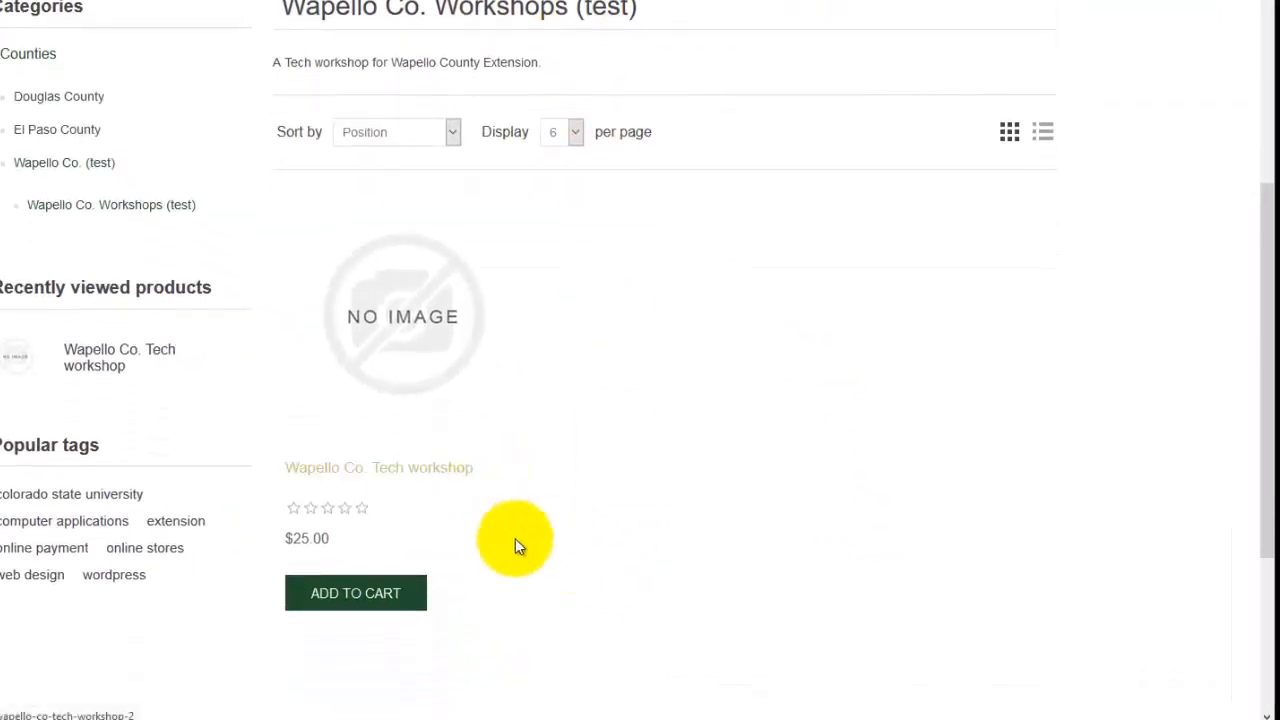
left_click(361, 592)
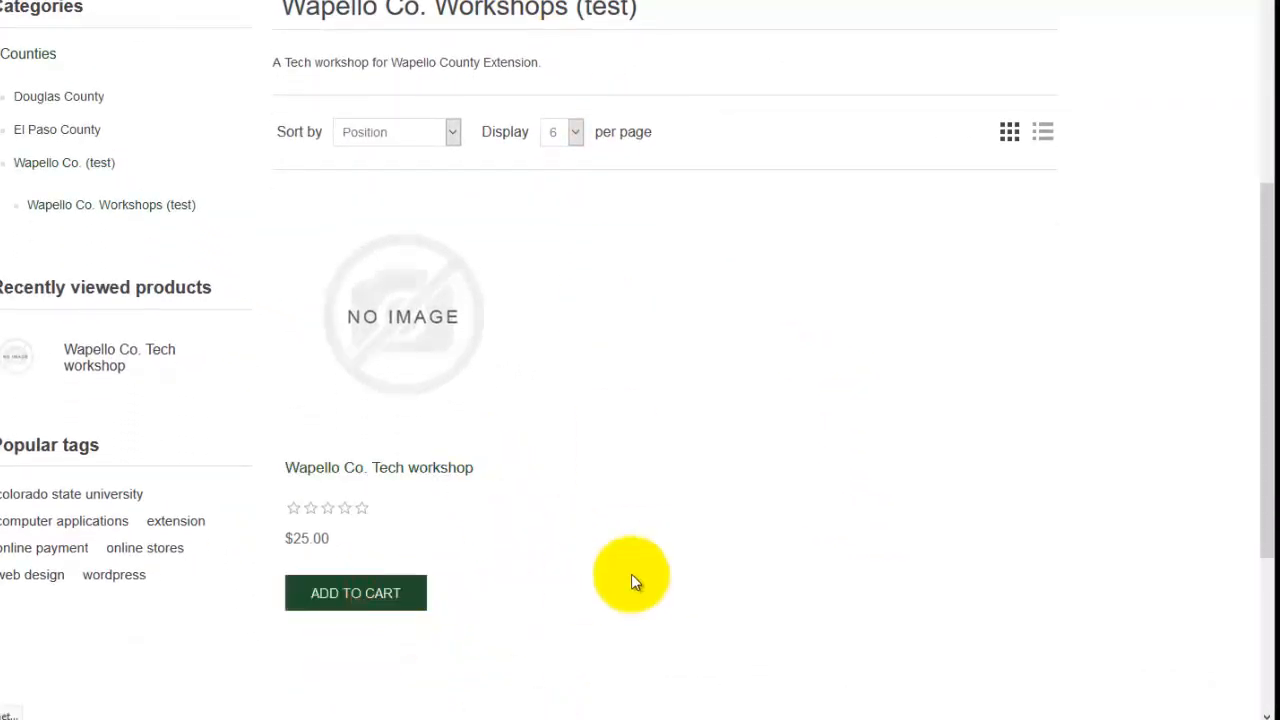
scroll(685, 586, "down", 3)
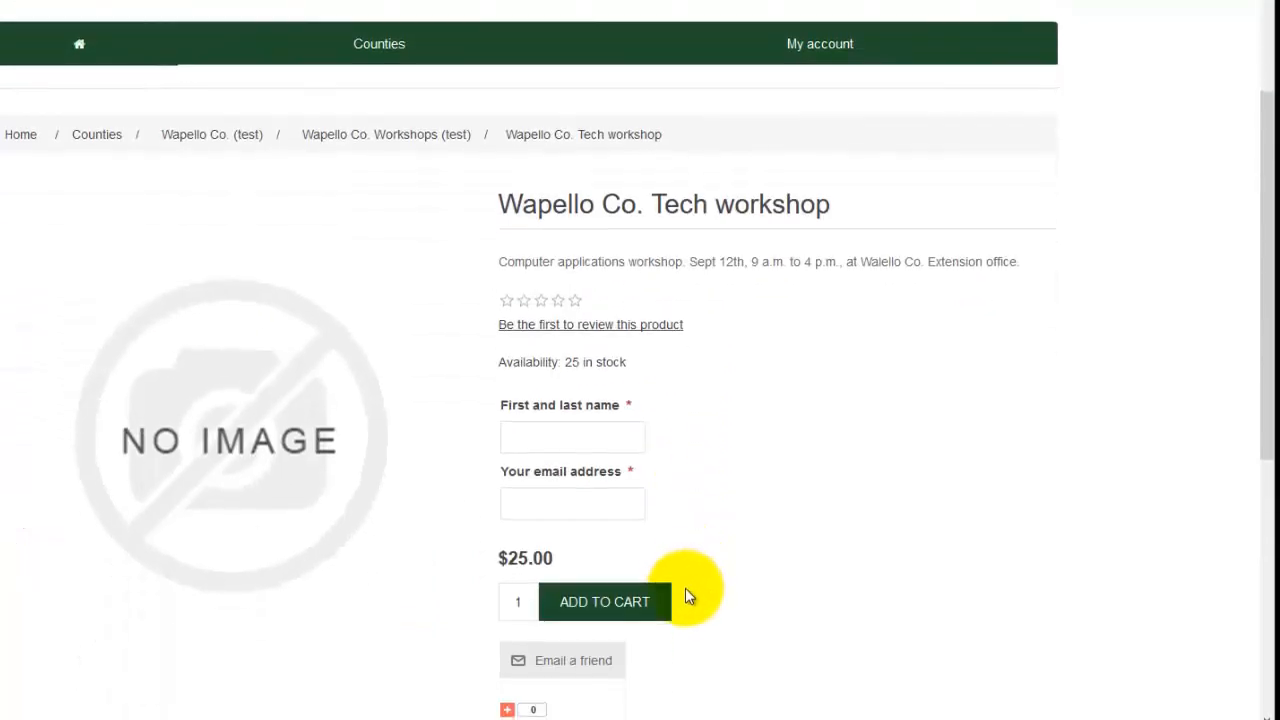
Check the required name and email entry fields on the workshop's product page
left_click(571, 351)
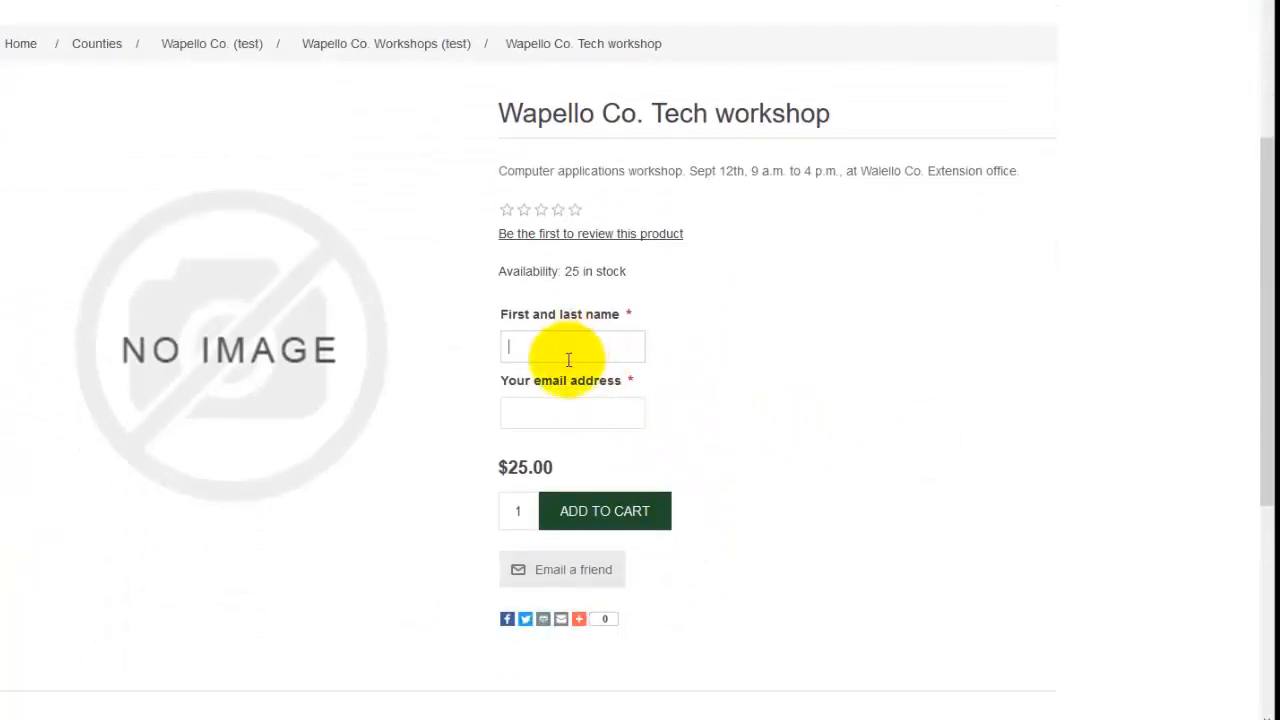
left_click(545, 420)
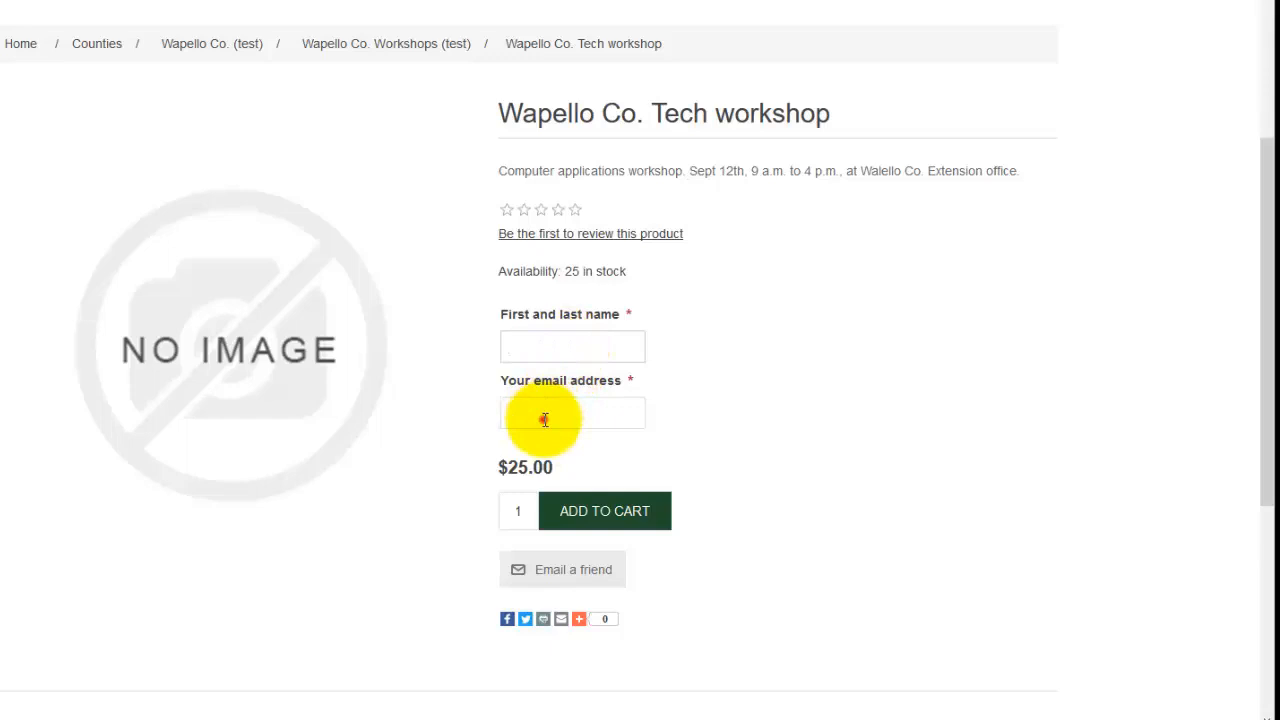
left_click(549, 345)
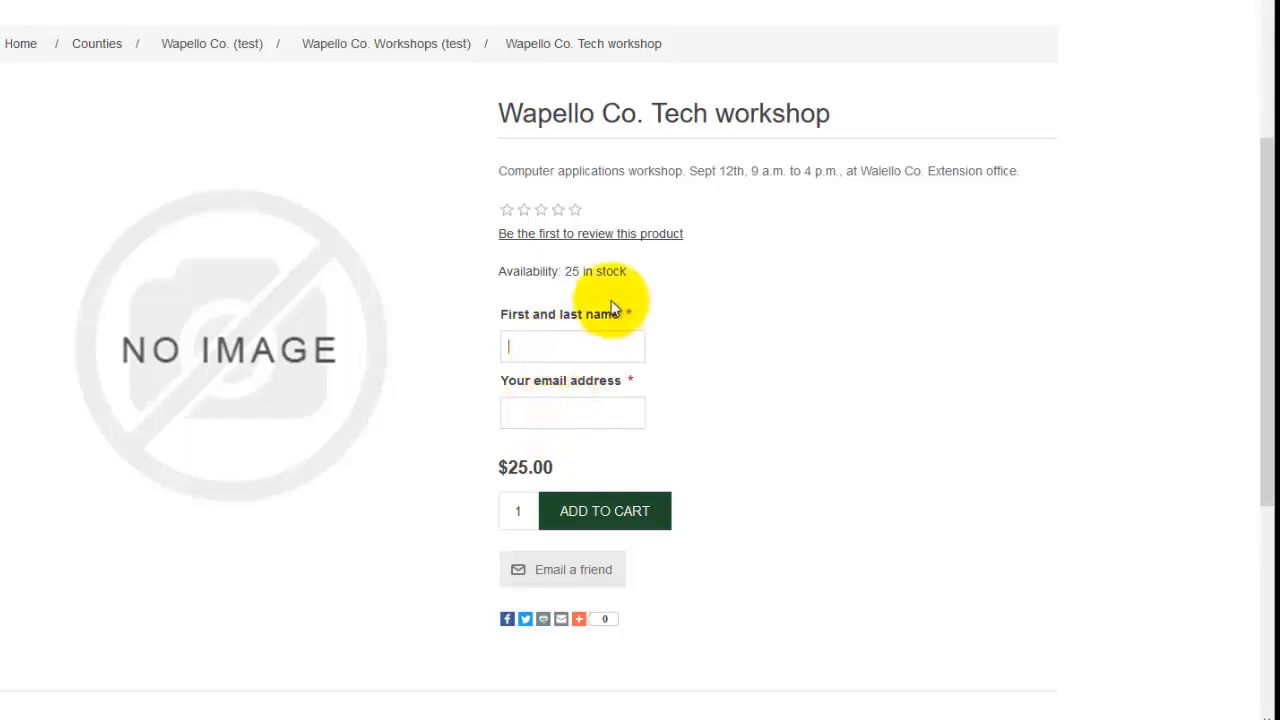
left_click(596, 400)
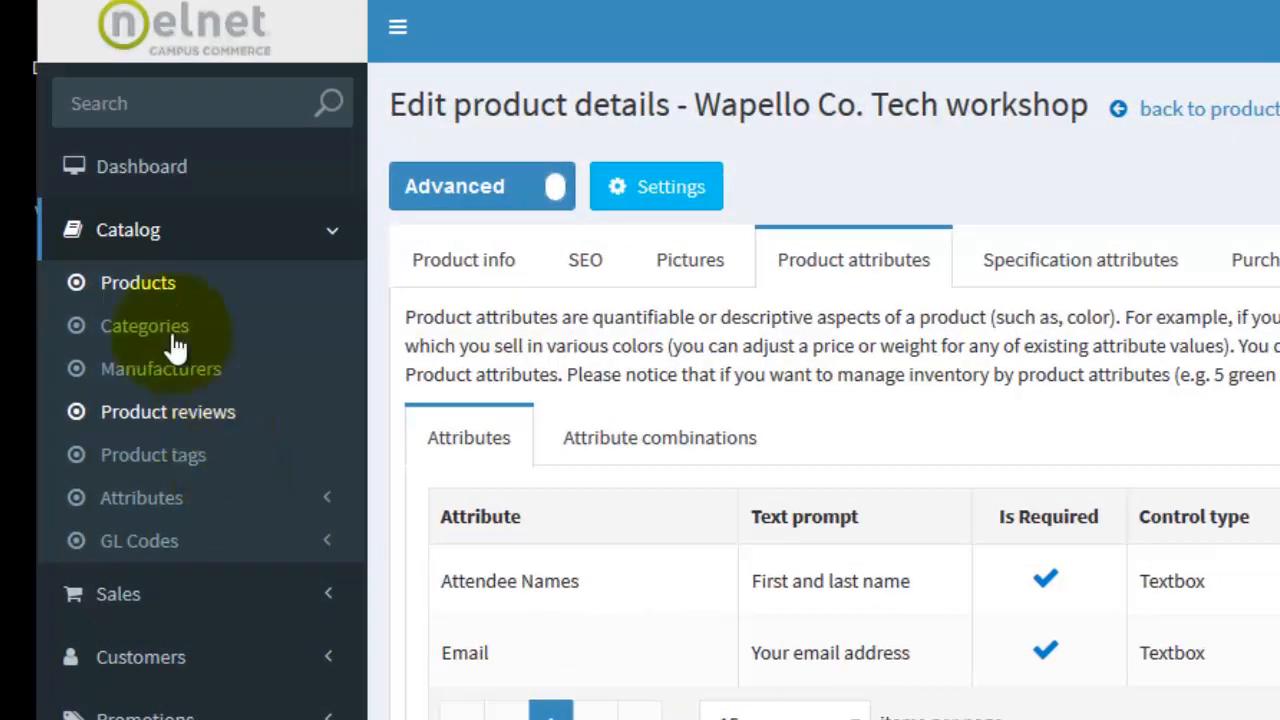
Open the catalog's list of product attributes in the administration area and look through the available attributes
left_click(172, 497)
left_click(202, 535)
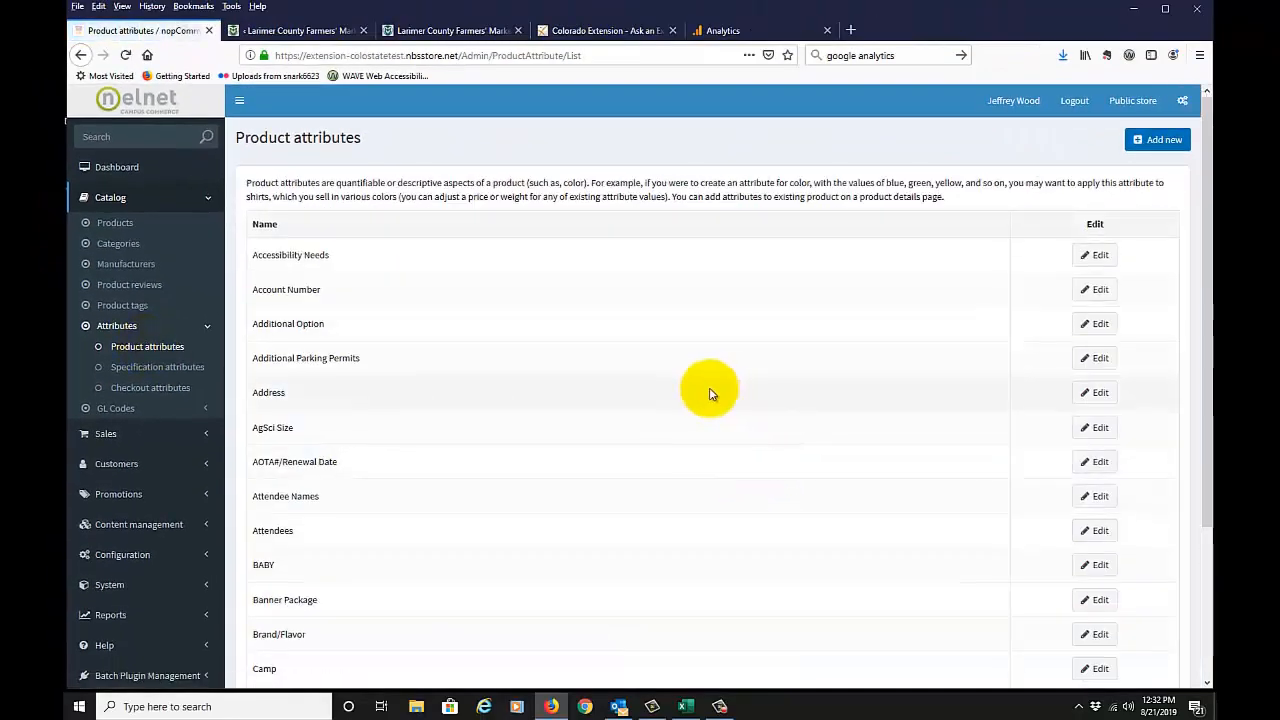
scroll(710, 393, "down", 3)
scroll(710, 393, "up", 3)
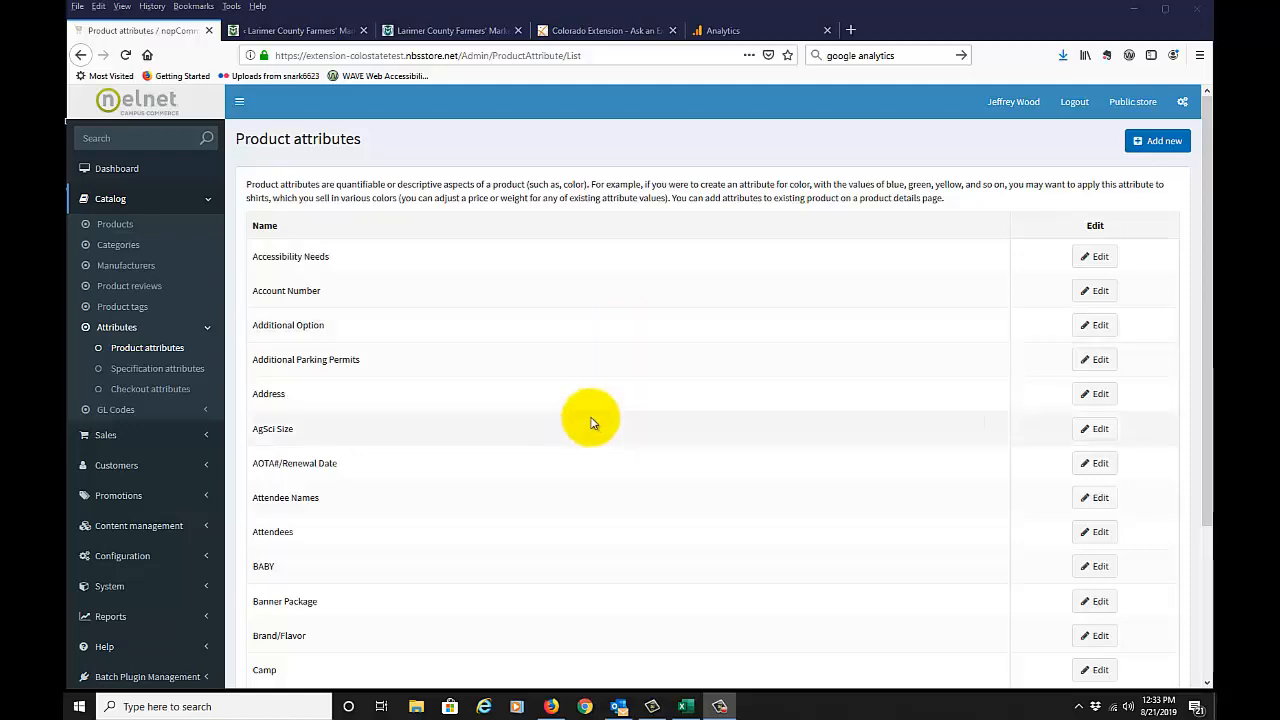
scroll(593, 423, "down", 5)
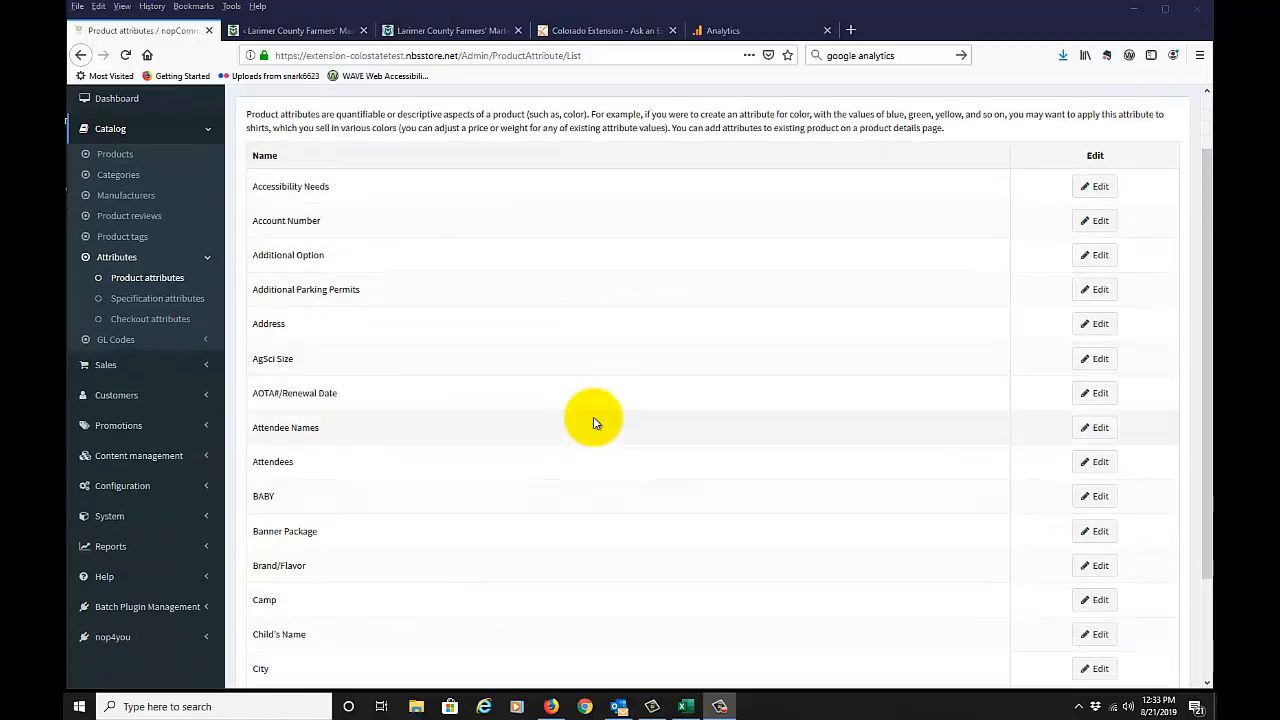
Create a new product attribute named "Bring computer?" and save it
scroll(593, 423, "up", 5)
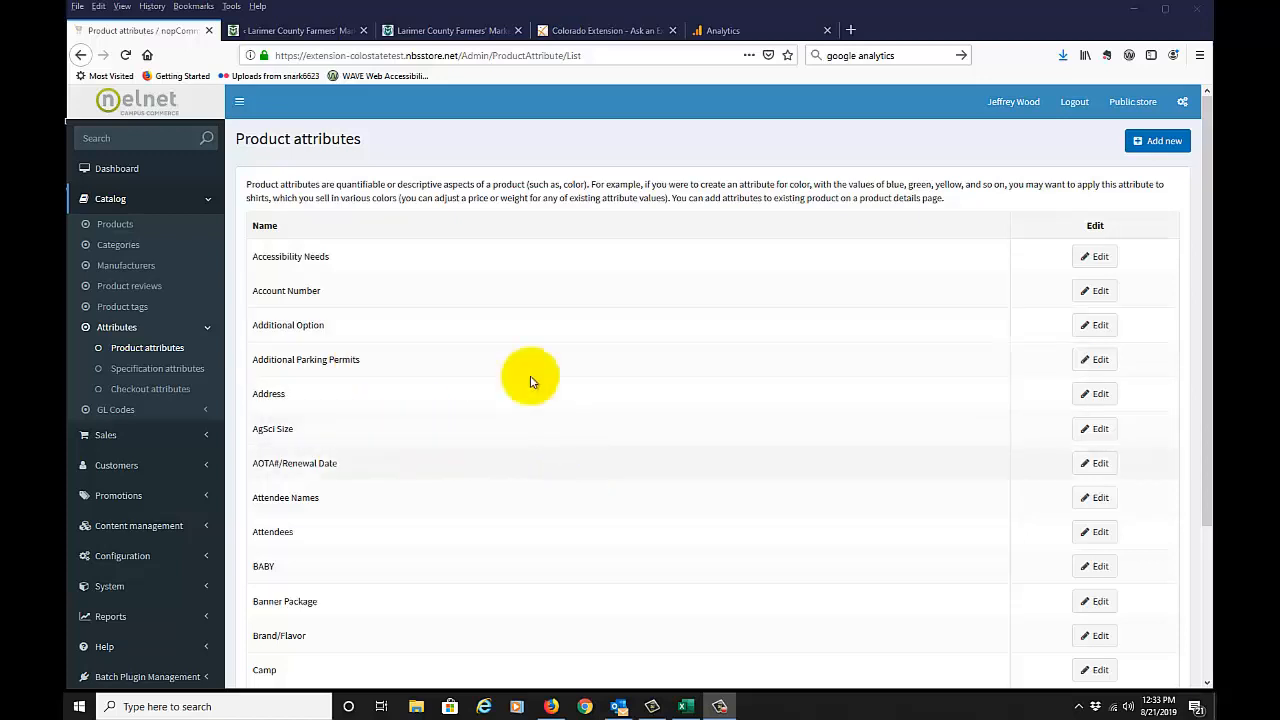
left_click(1156, 145)
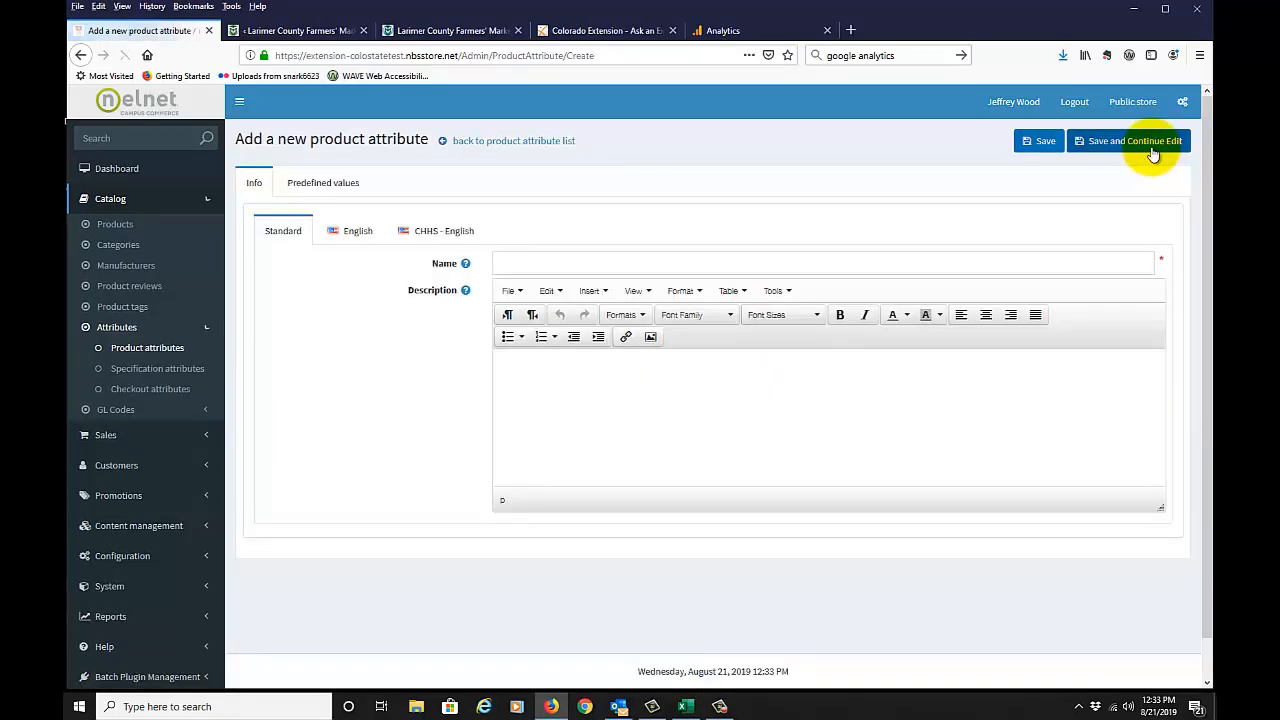
left_click(601, 258)
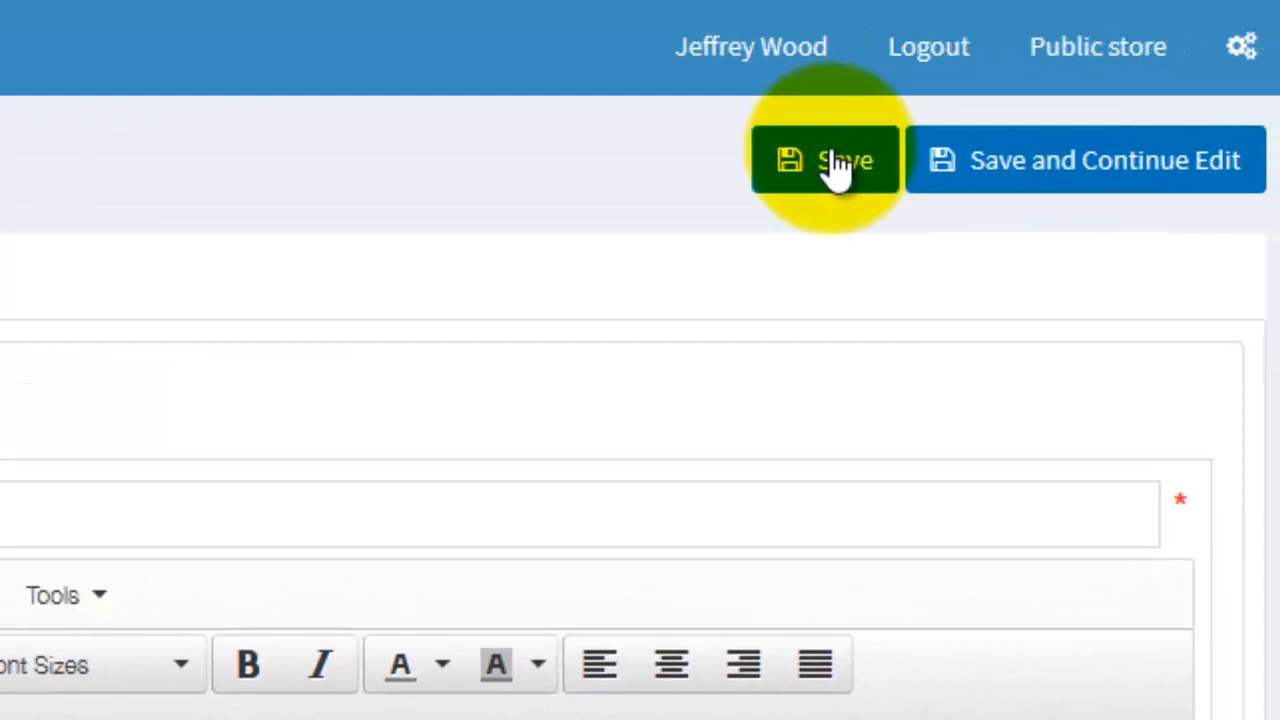
left_click(836, 166)
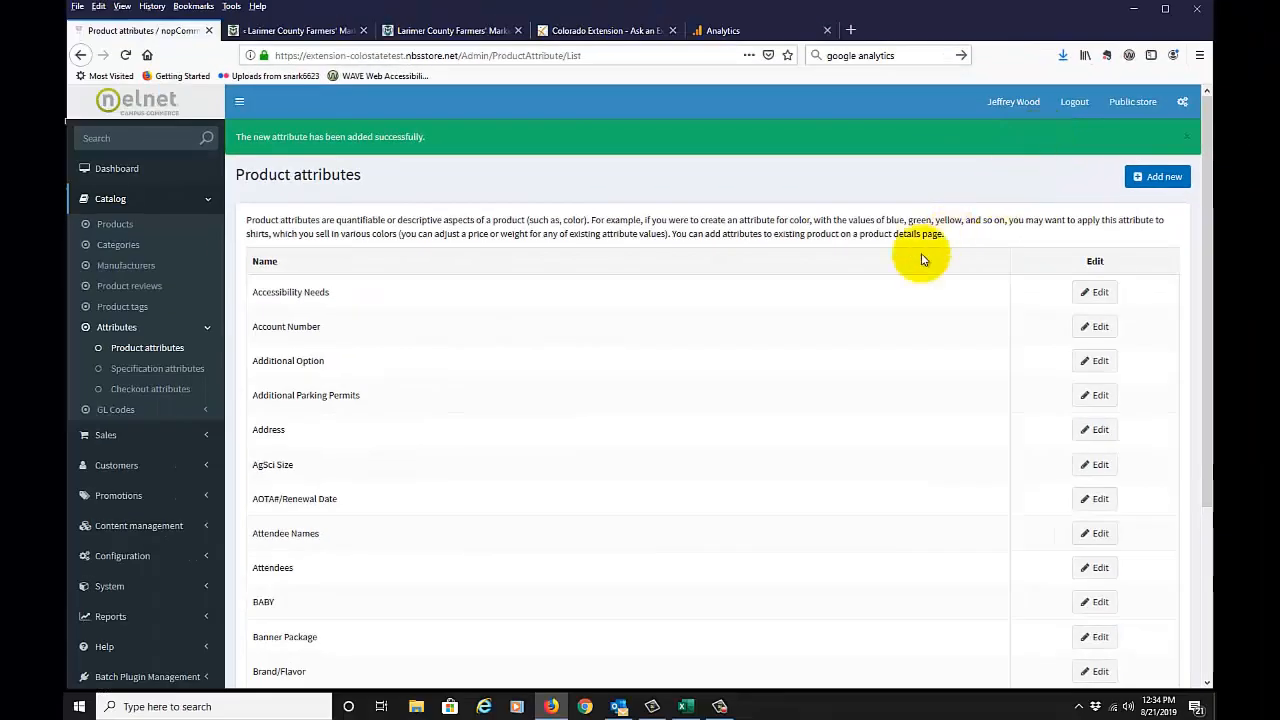
Open the "Bring computer?" attribute for editing and add "yes" as a predefined value
scroll(745, 400, "down", 3)
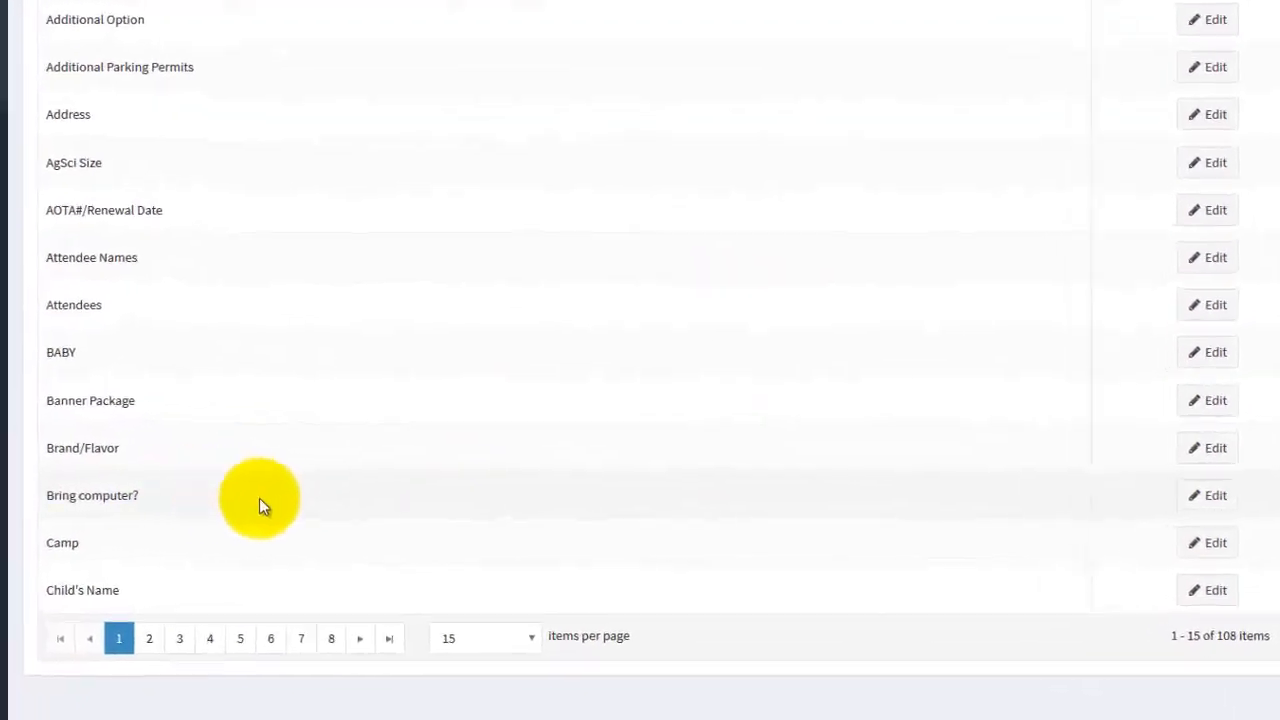
left_click(1208, 503)
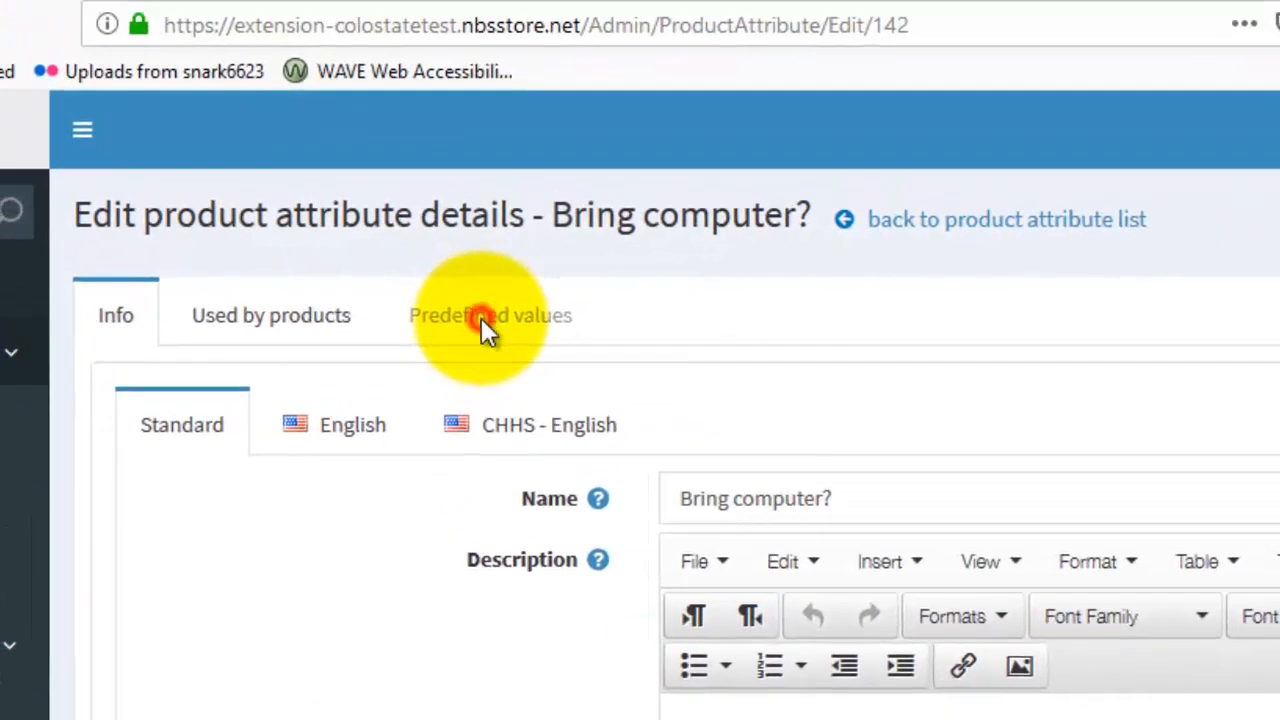
left_click(481, 318)
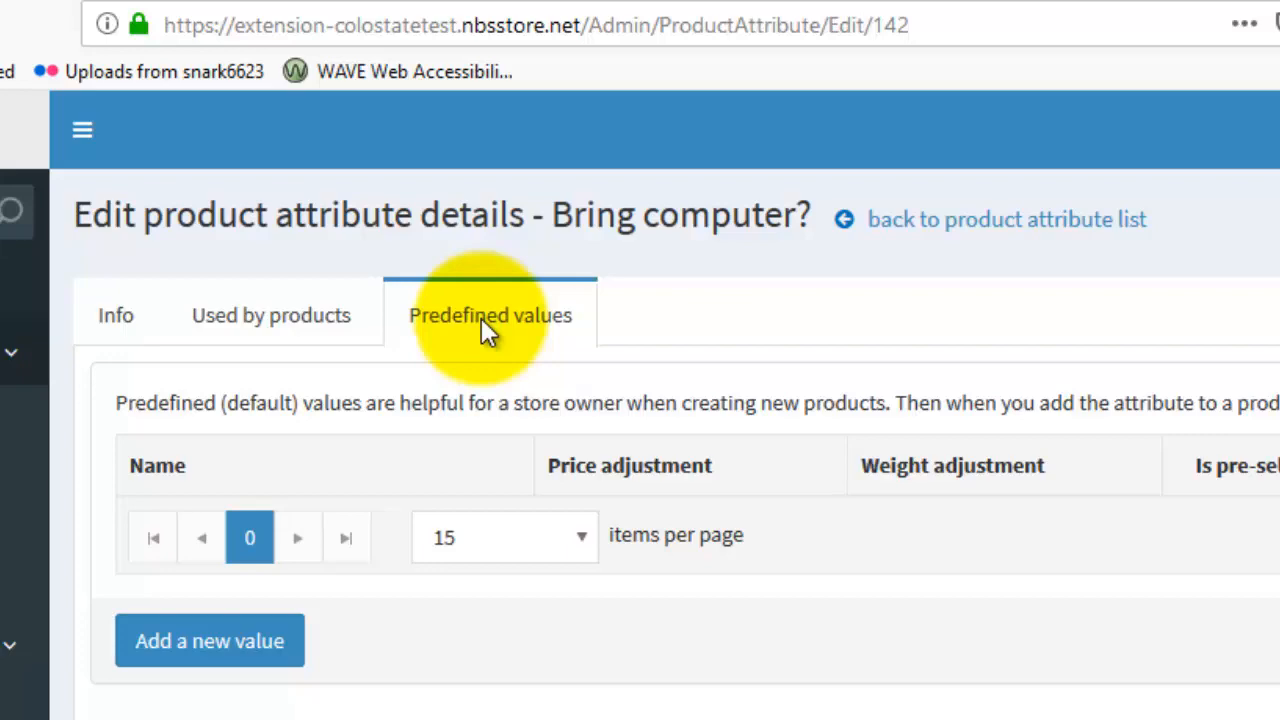
left_click(197, 646)
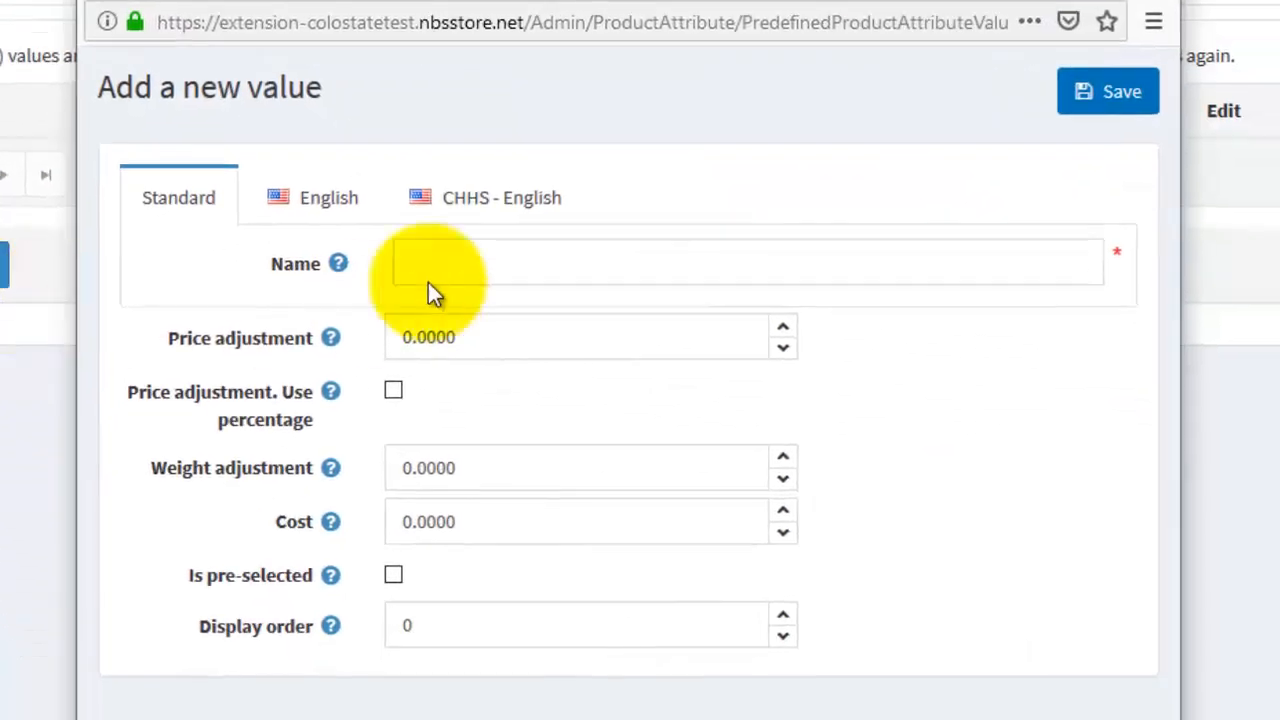
left_click(488, 258)
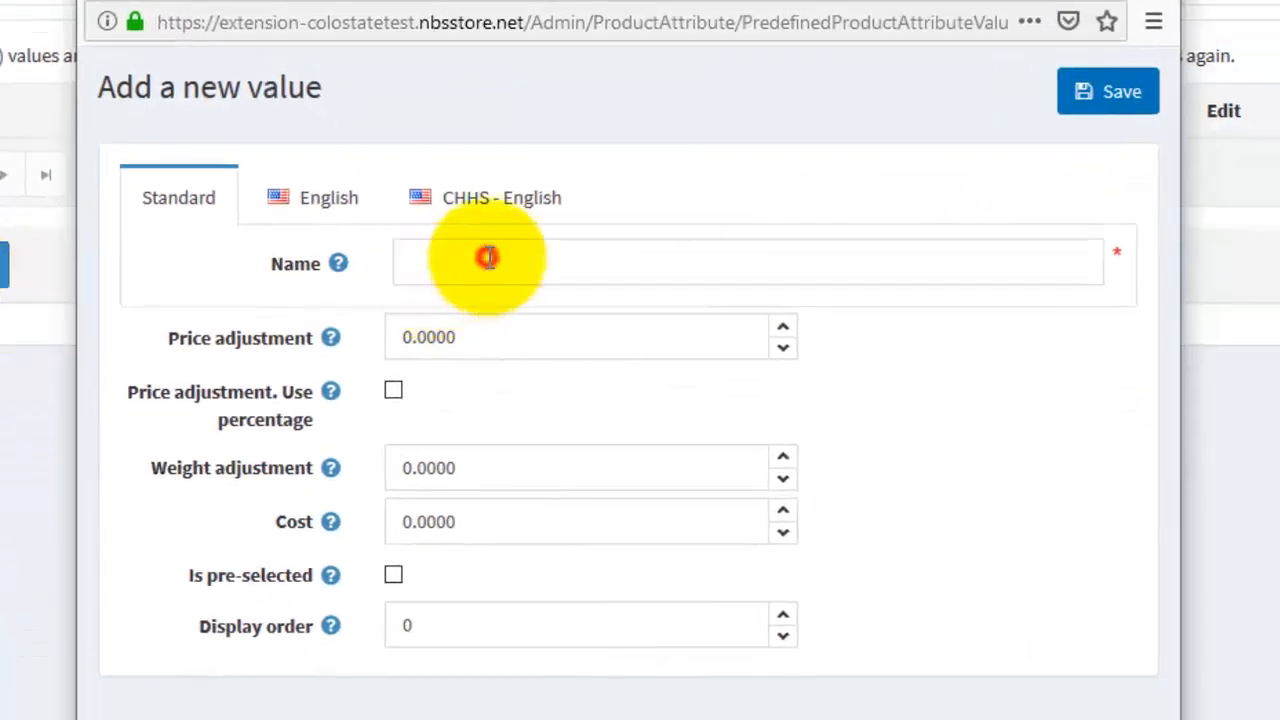
type("ye")
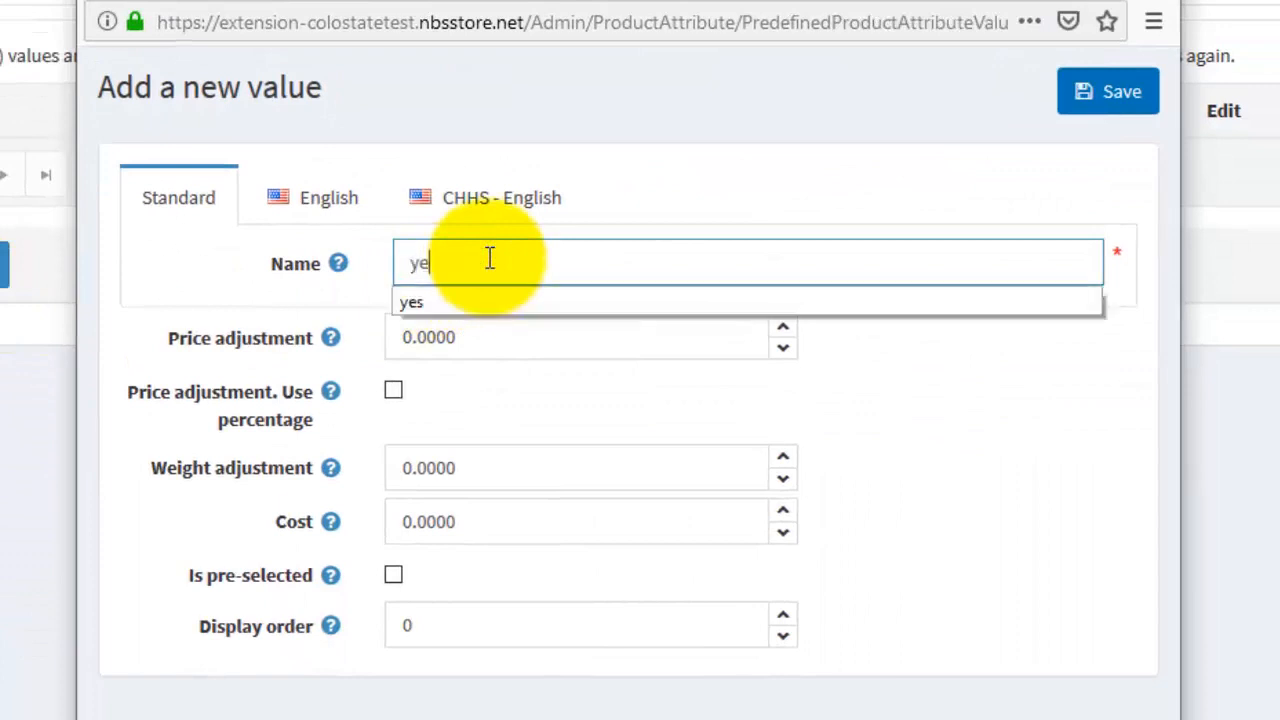
type("s")
left_click(491, 312)
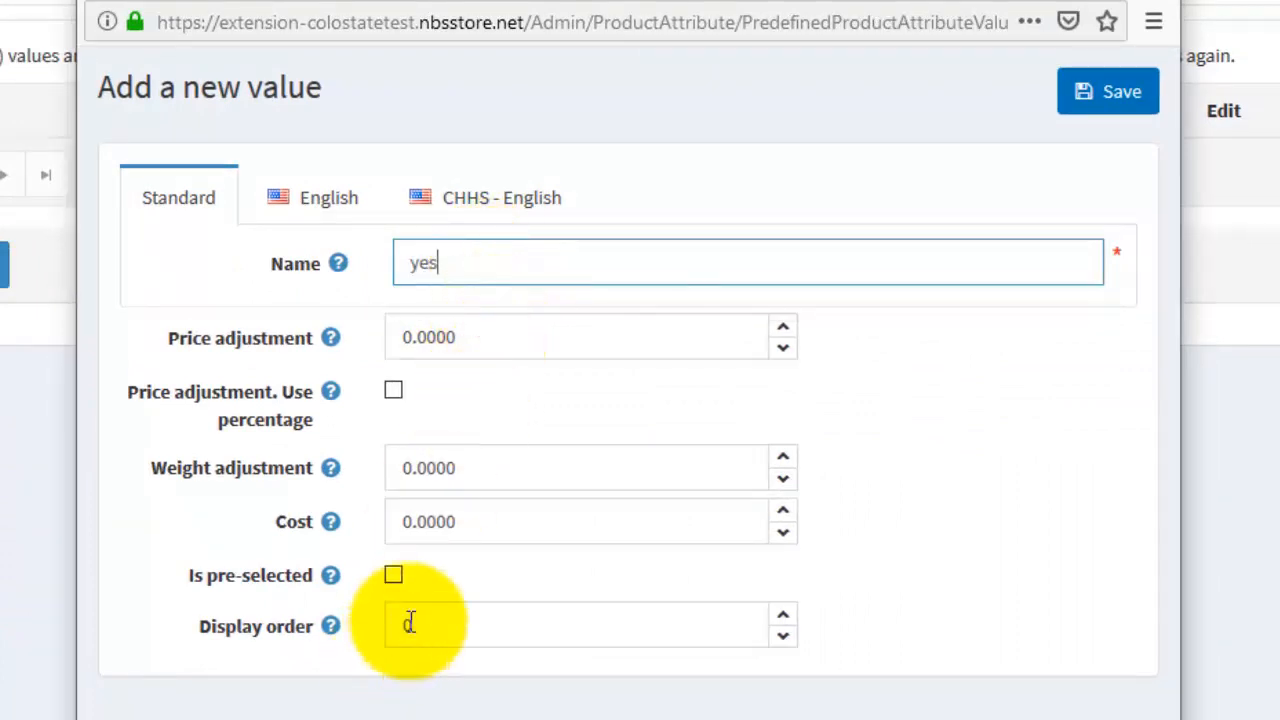
left_click(1110, 105)
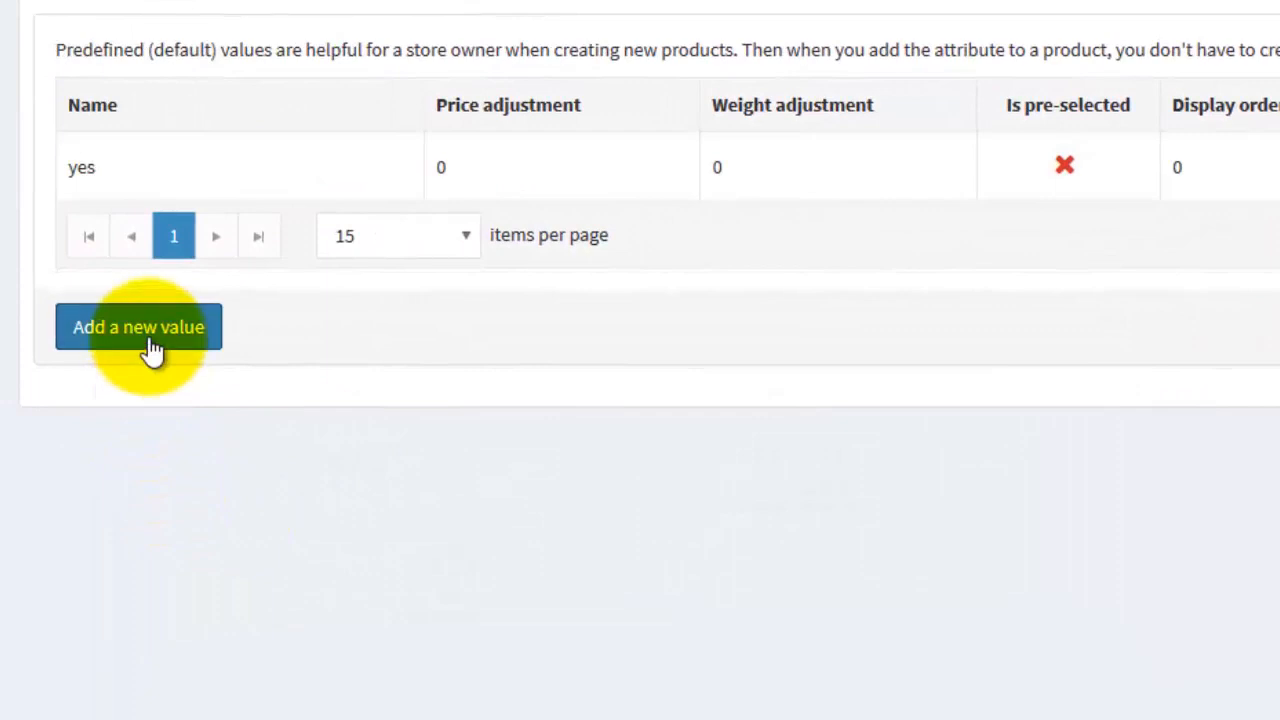
Add "no" as a second predefined value and save the "Bring computer?" attribute, keeping it open for editing
left_click(150, 348)
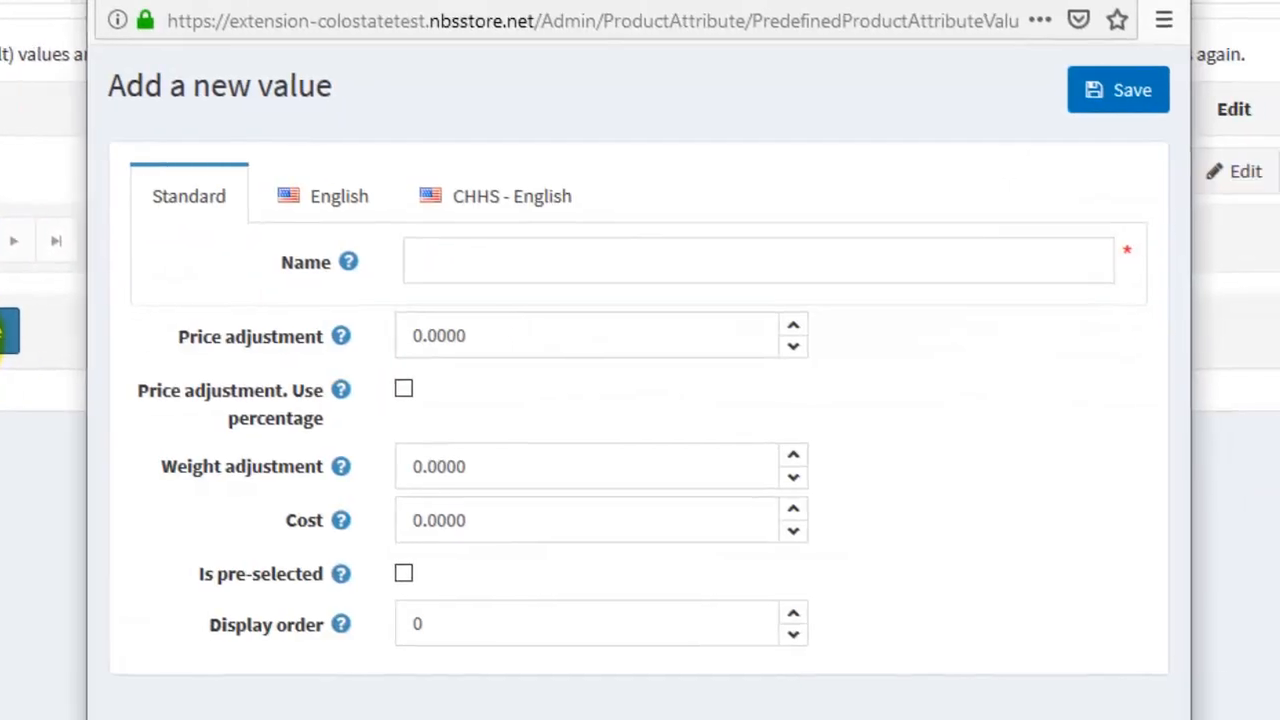
left_click(488, 250)
type("n")
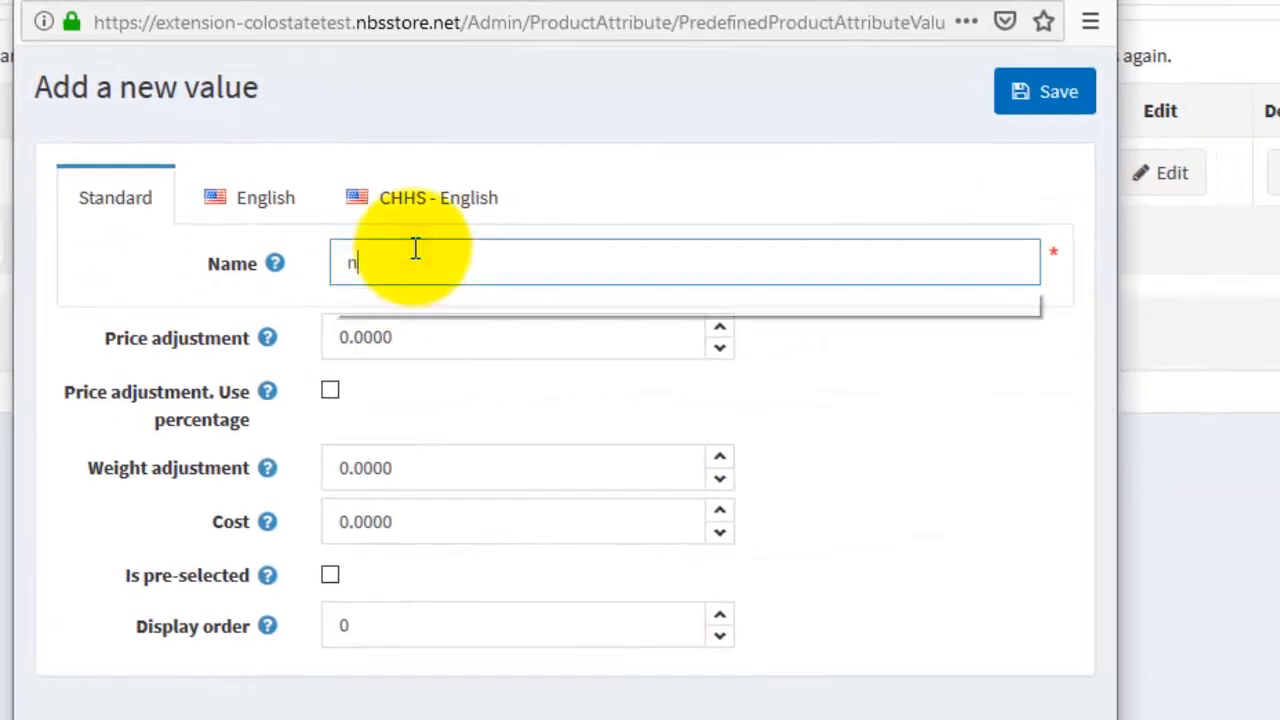
type("o")
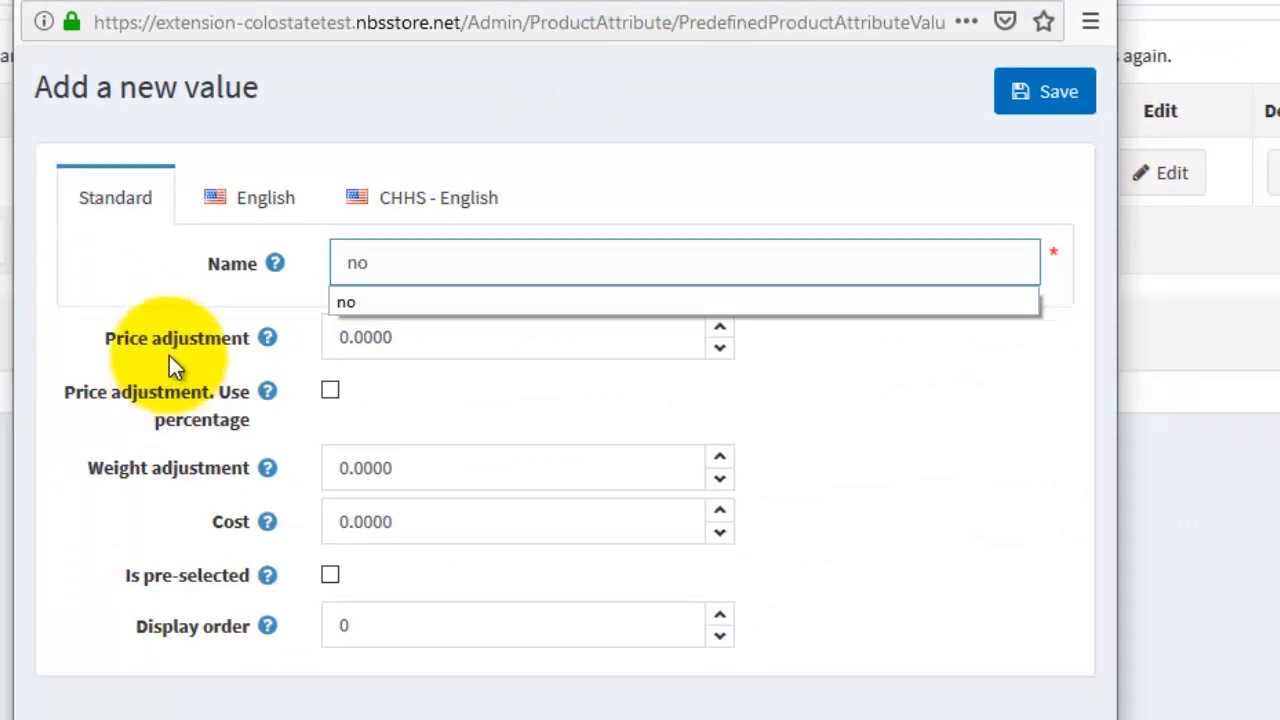
left_click(1058, 100)
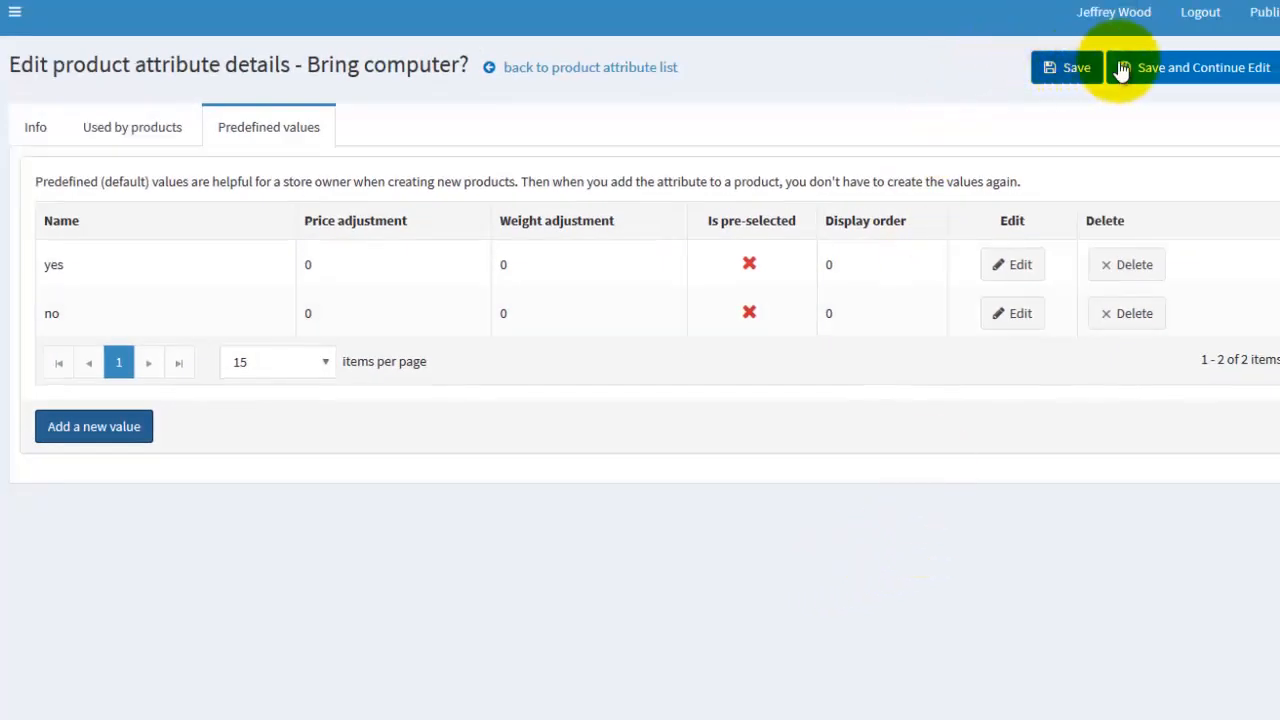
left_click(1155, 72)
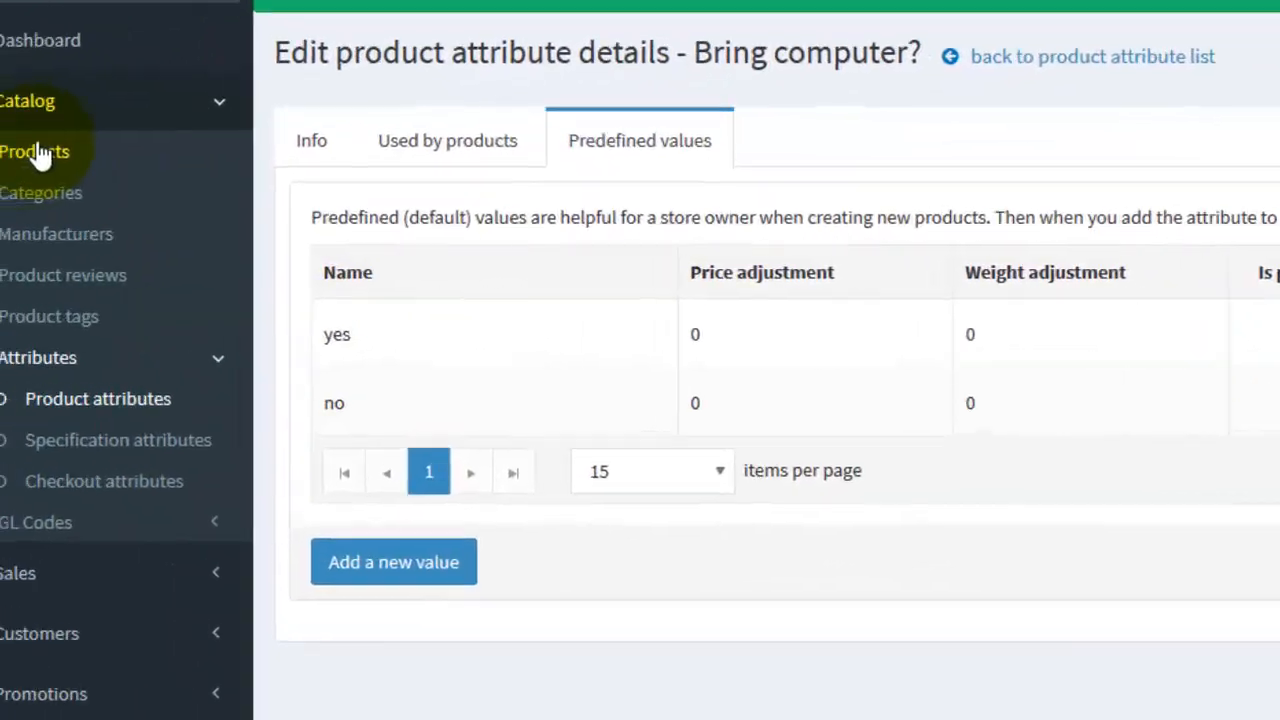
Search the catalog's products for "wap" and open the Wapello Co. Tech workshop for editing
left_click(126, 140)
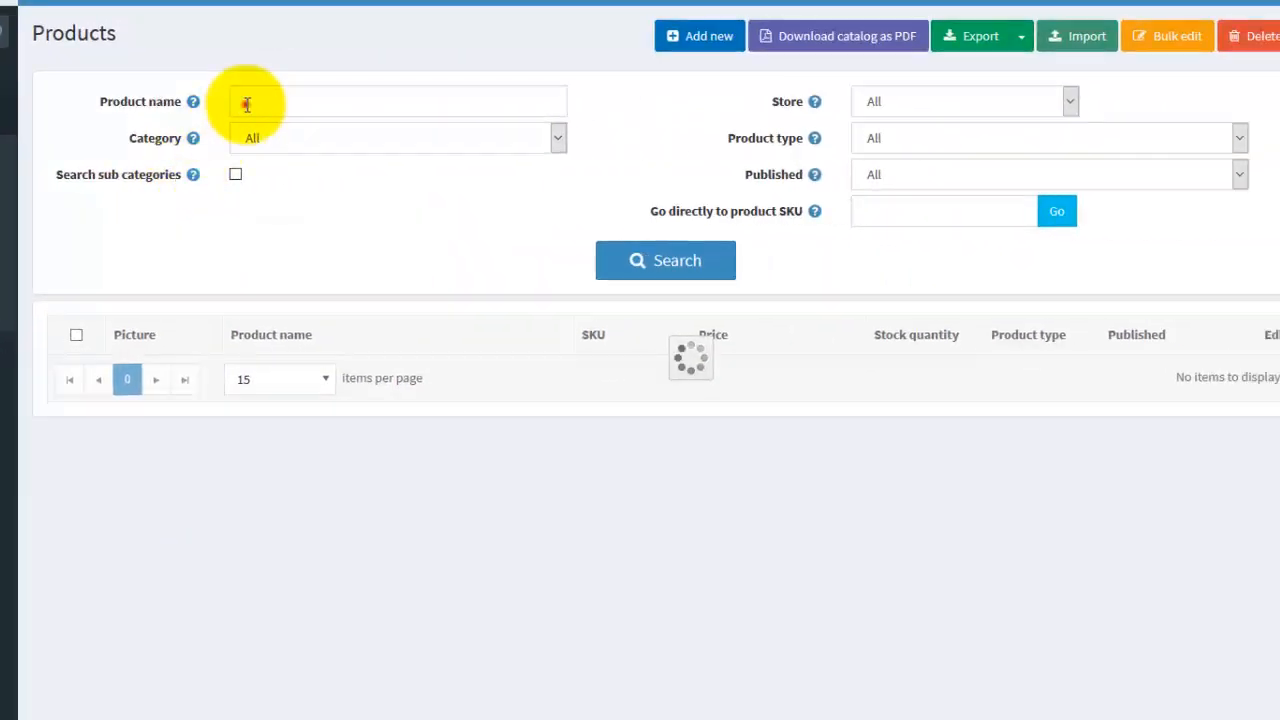
left_click(247, 105)
type("wa")
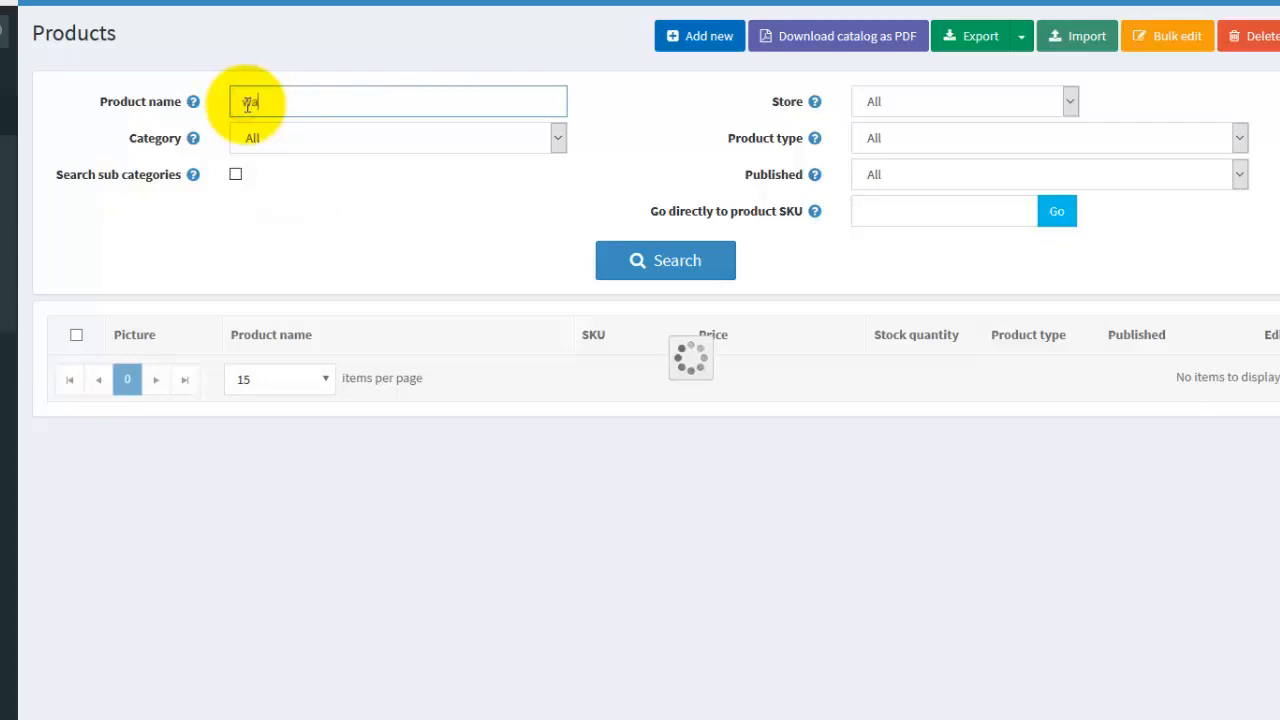
type("p")
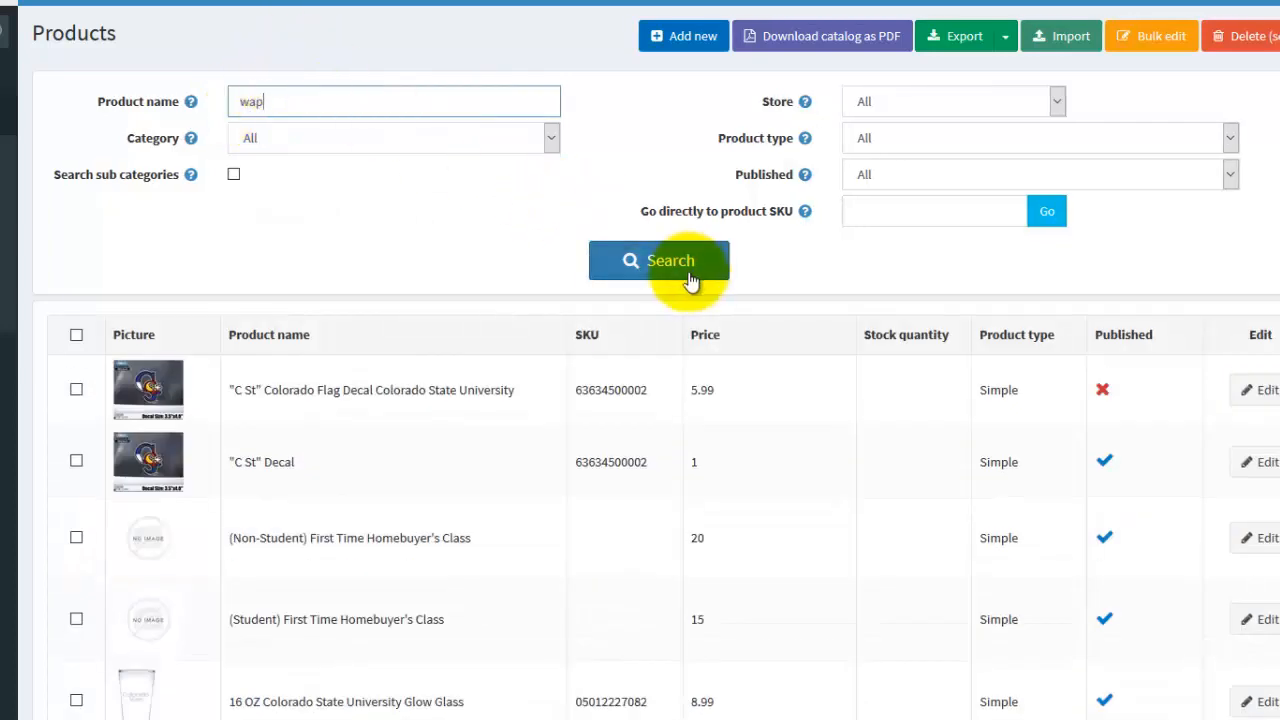
left_click(690, 280)
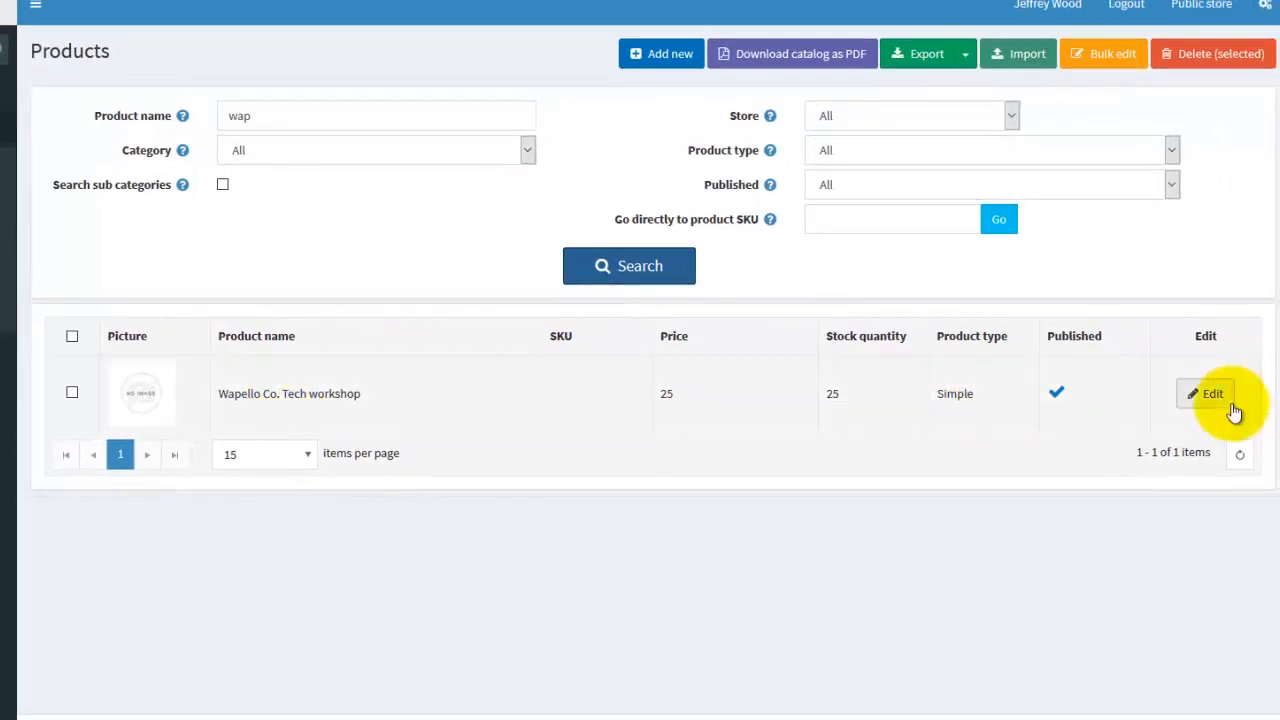
left_click(1224, 400)
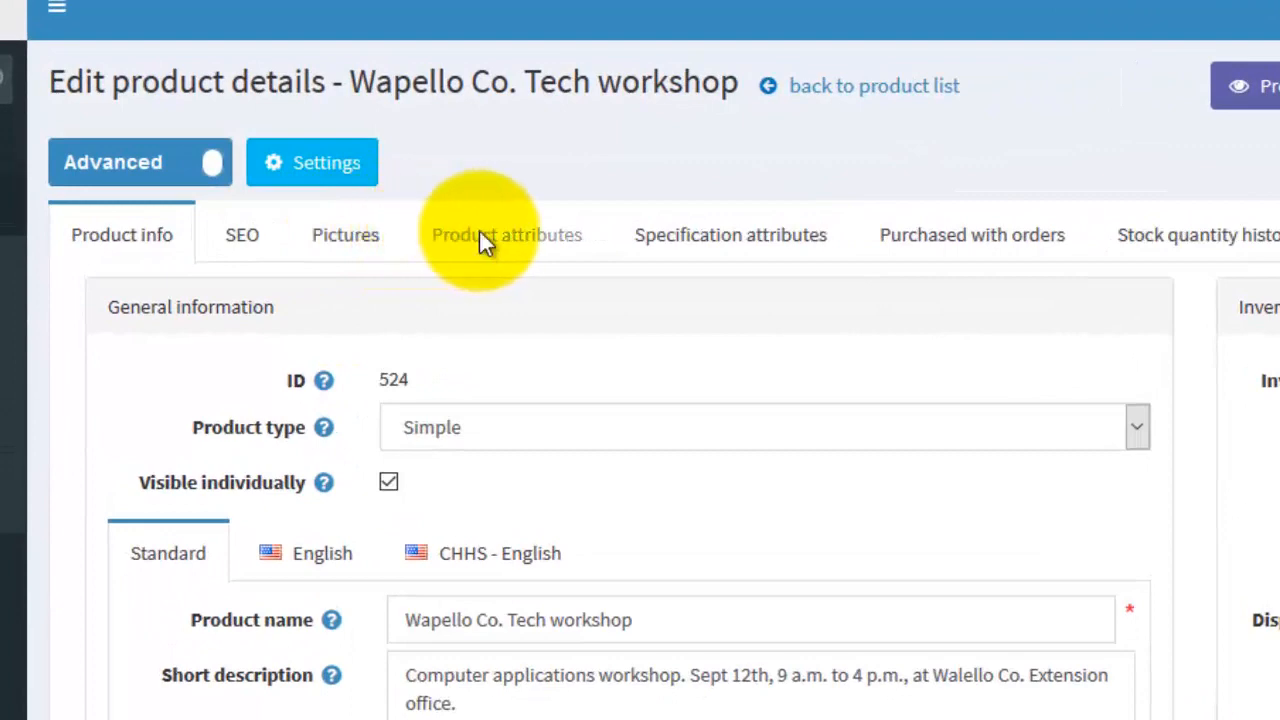
Add the "Bring computer?" attribute to the workshop as an optional drop-down list with the prompt "Will you be bringing your own laptop?" and save it
left_click(347, 166)
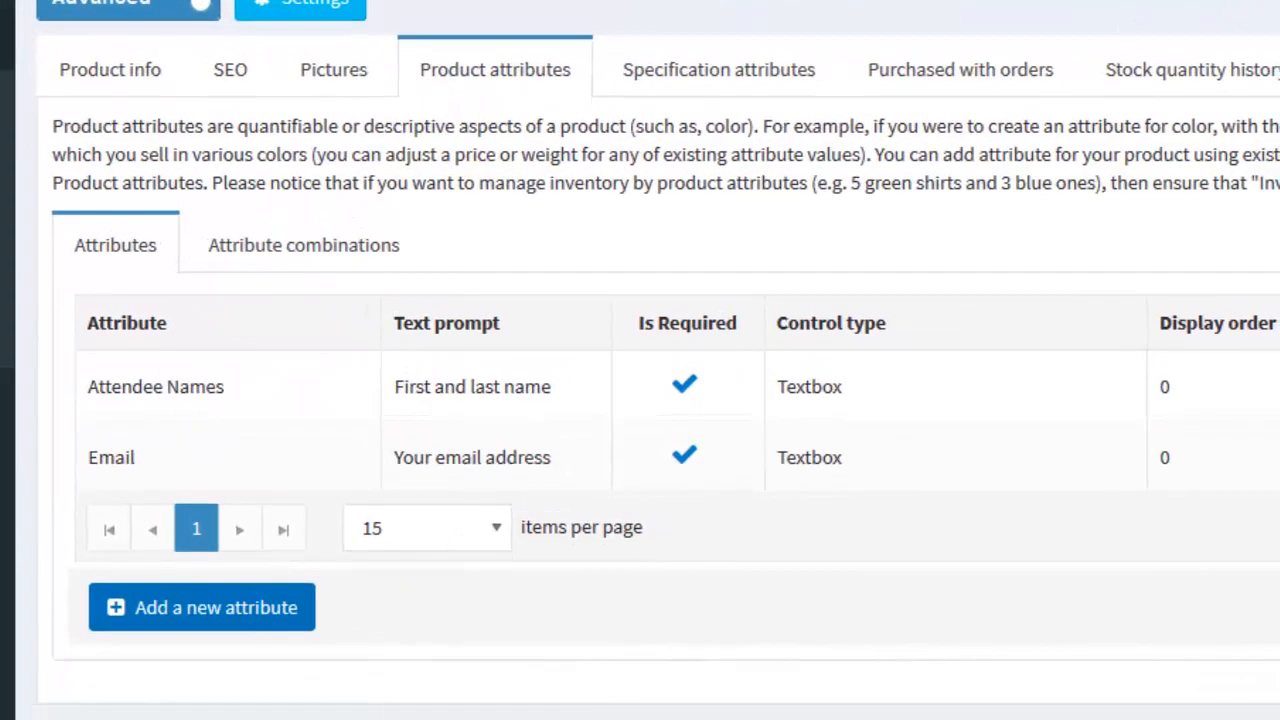
left_click(238, 610)
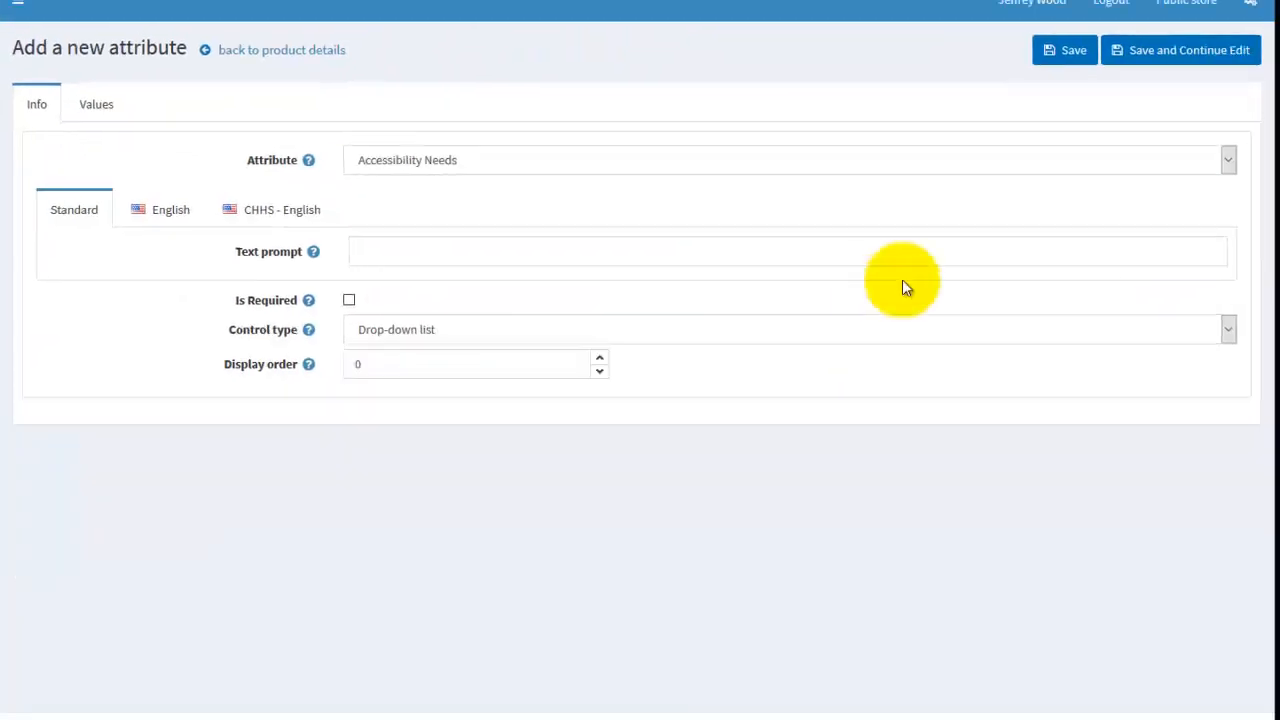
left_click(1228, 160)
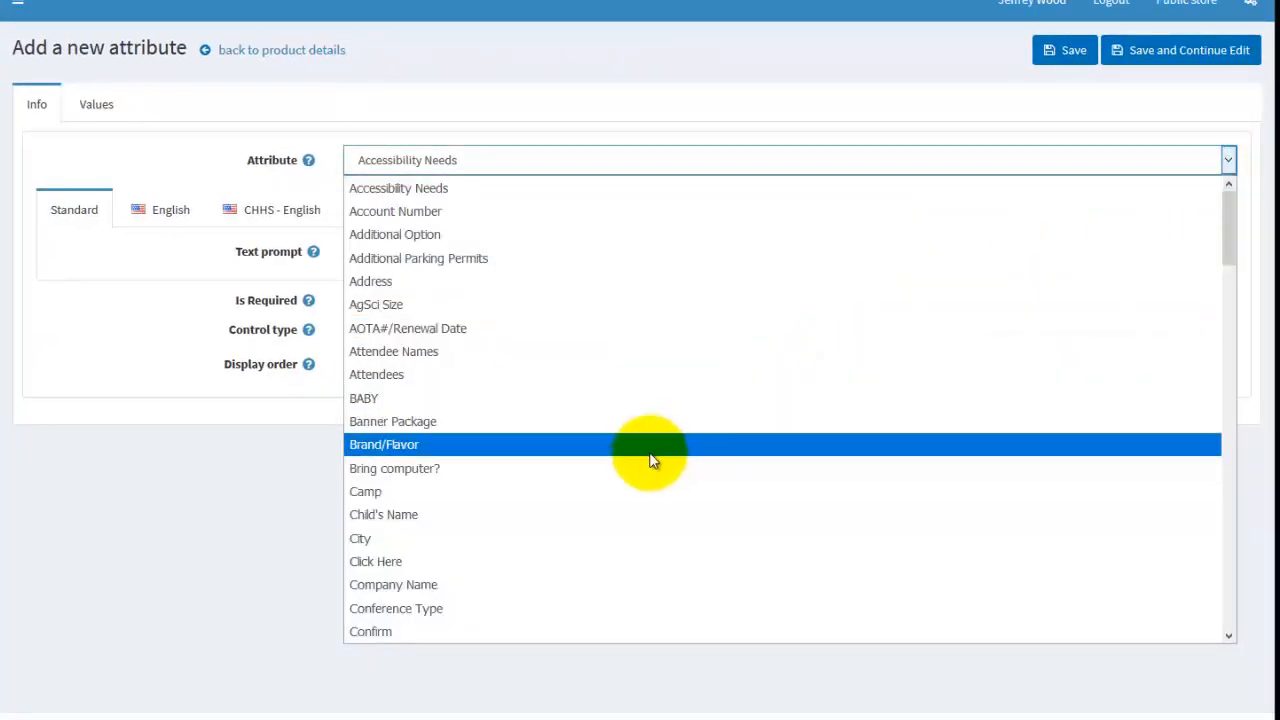
left_click(595, 468)
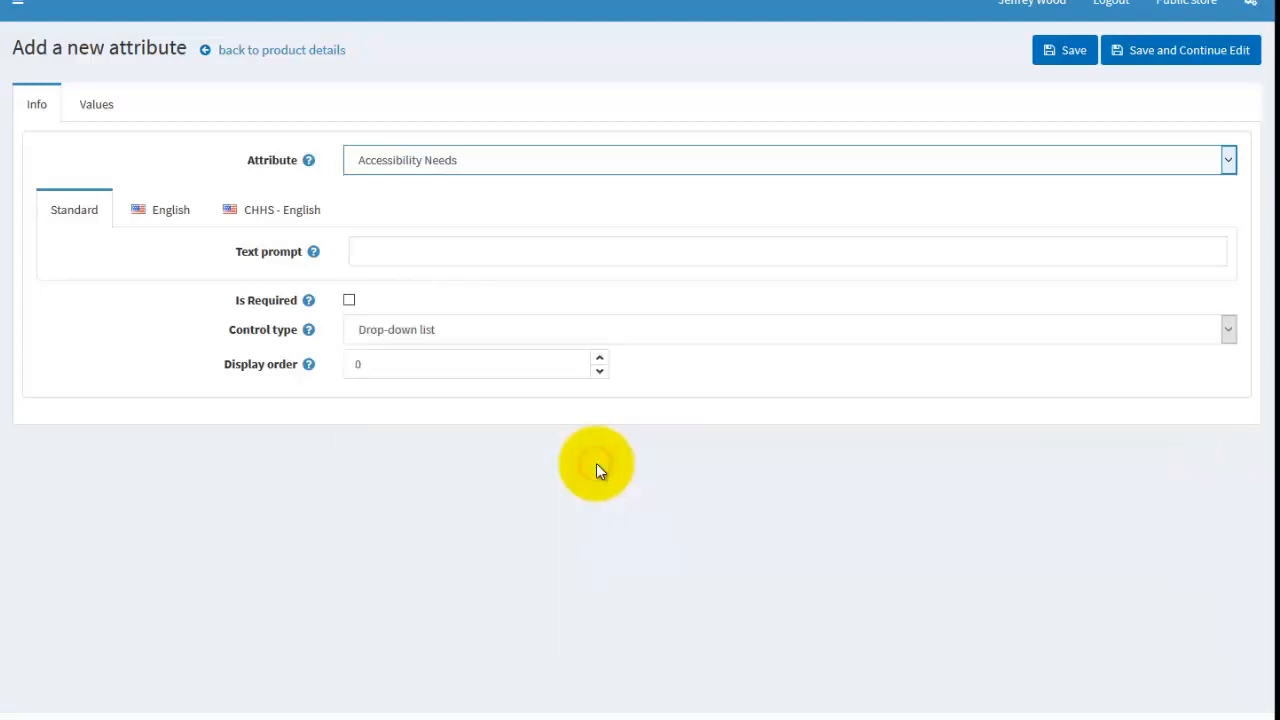
left_click(504, 261)
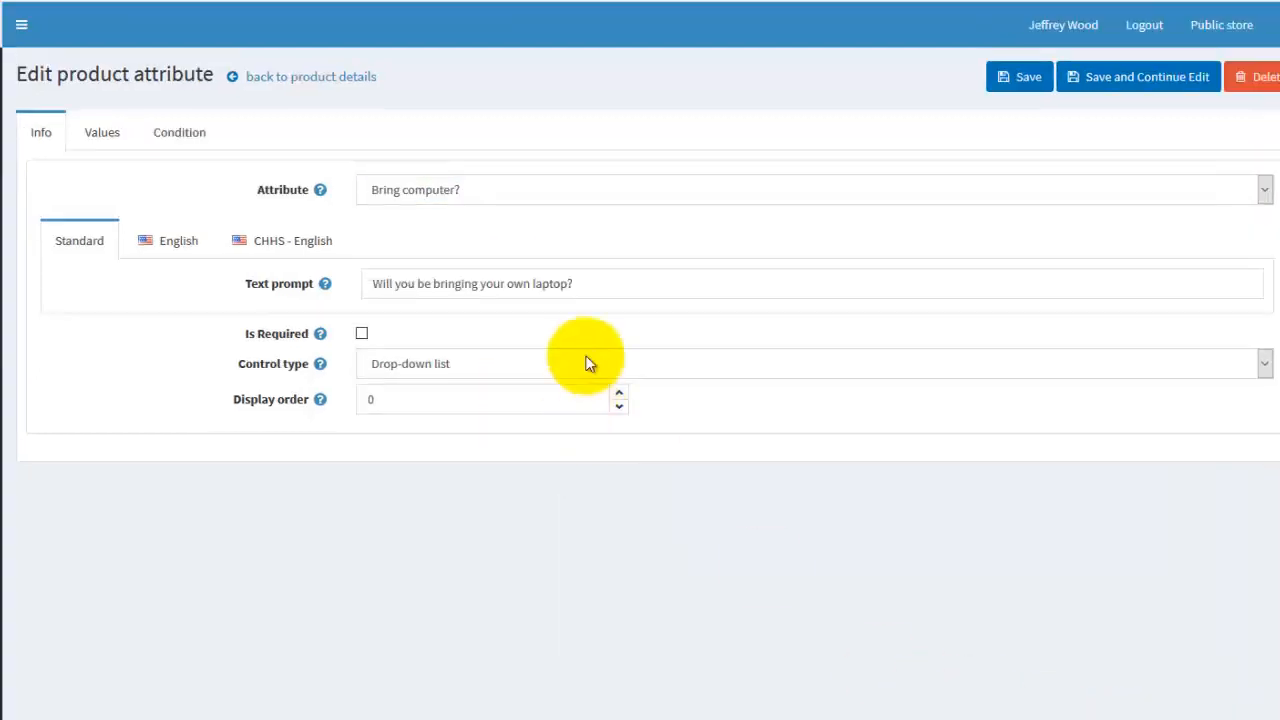
left_click(611, 286)
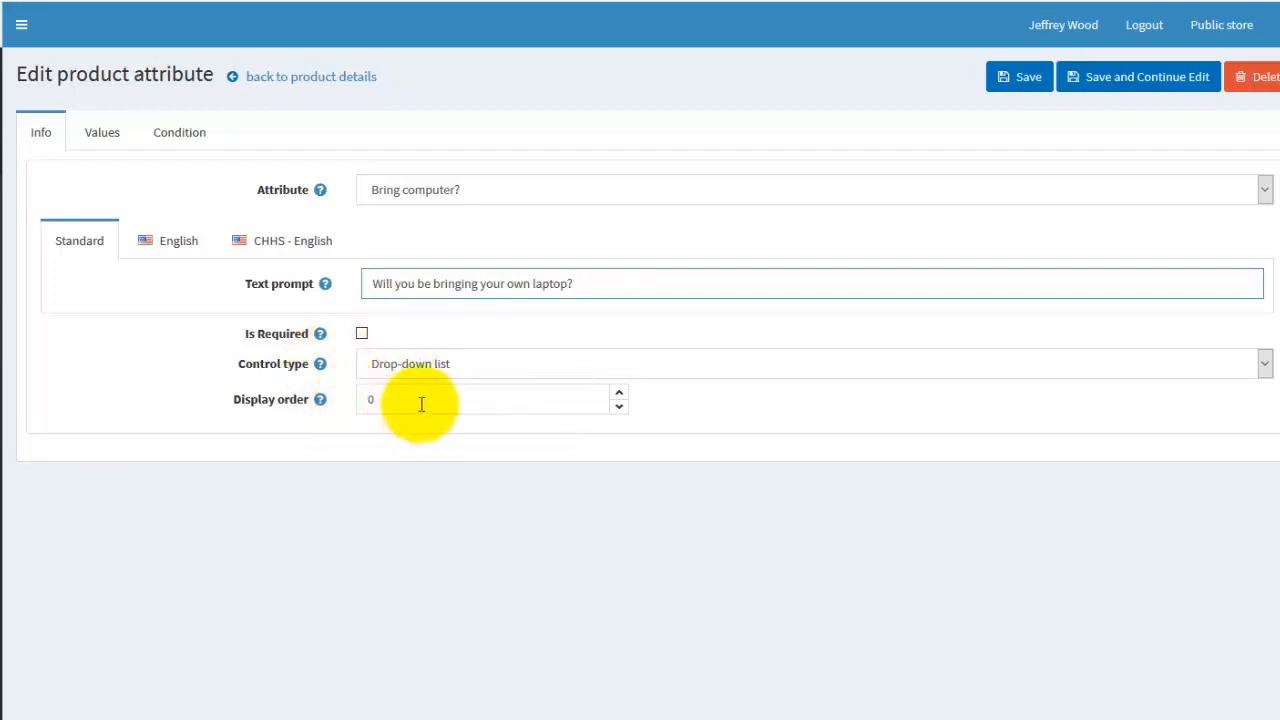
left_click(1022, 79)
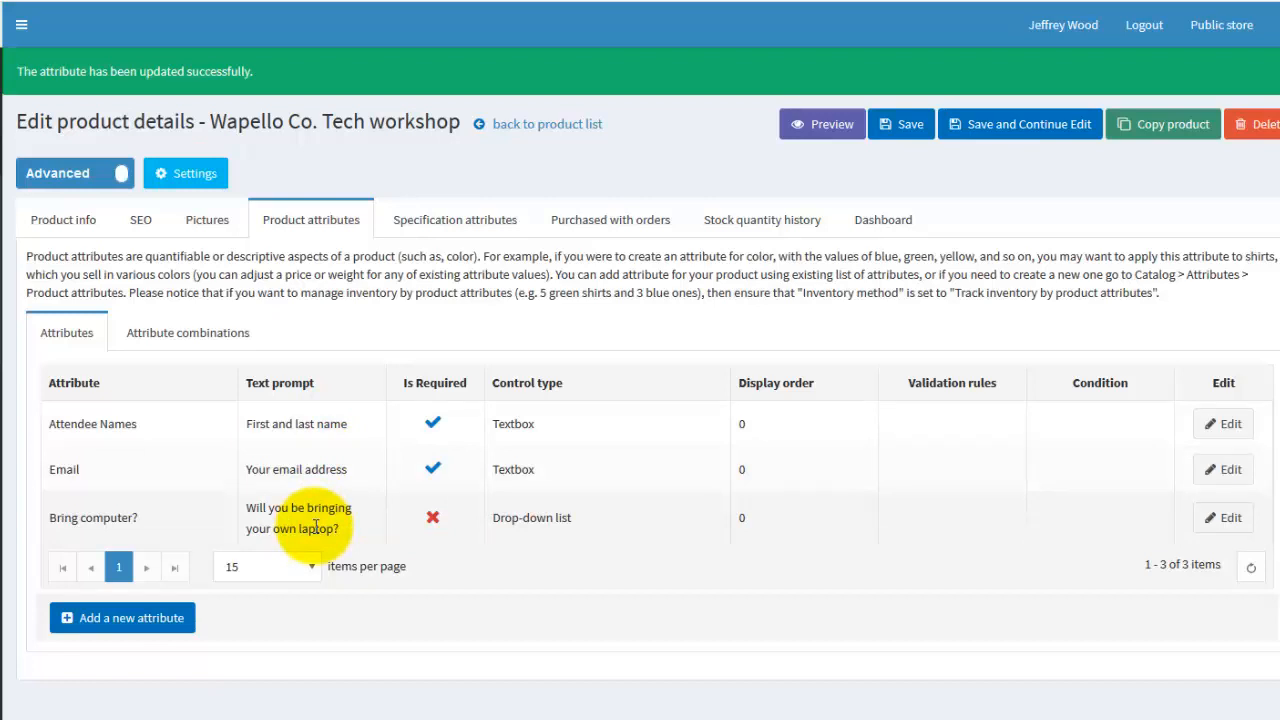
Go to the Wapello Co. Tech workshop's product page in the public store through the Wapello Co. Workshops (test) category
left_click(1199, 24)
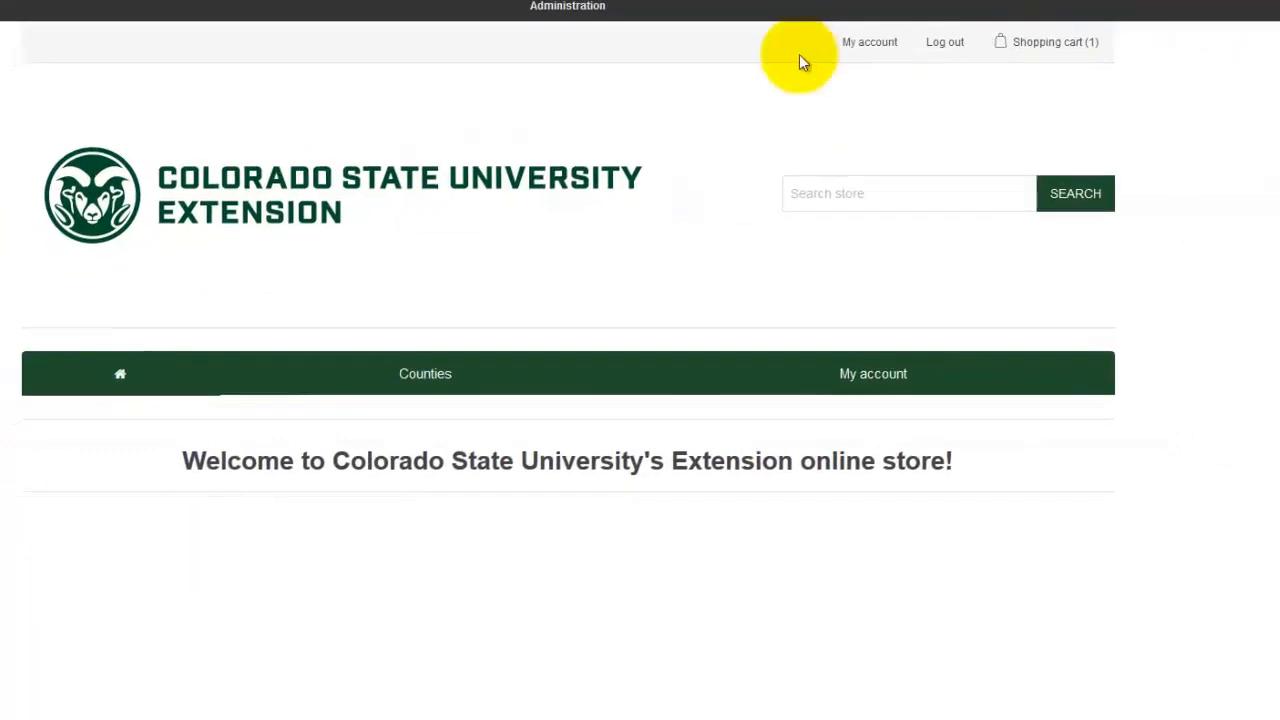
mouse_move(380, 376)
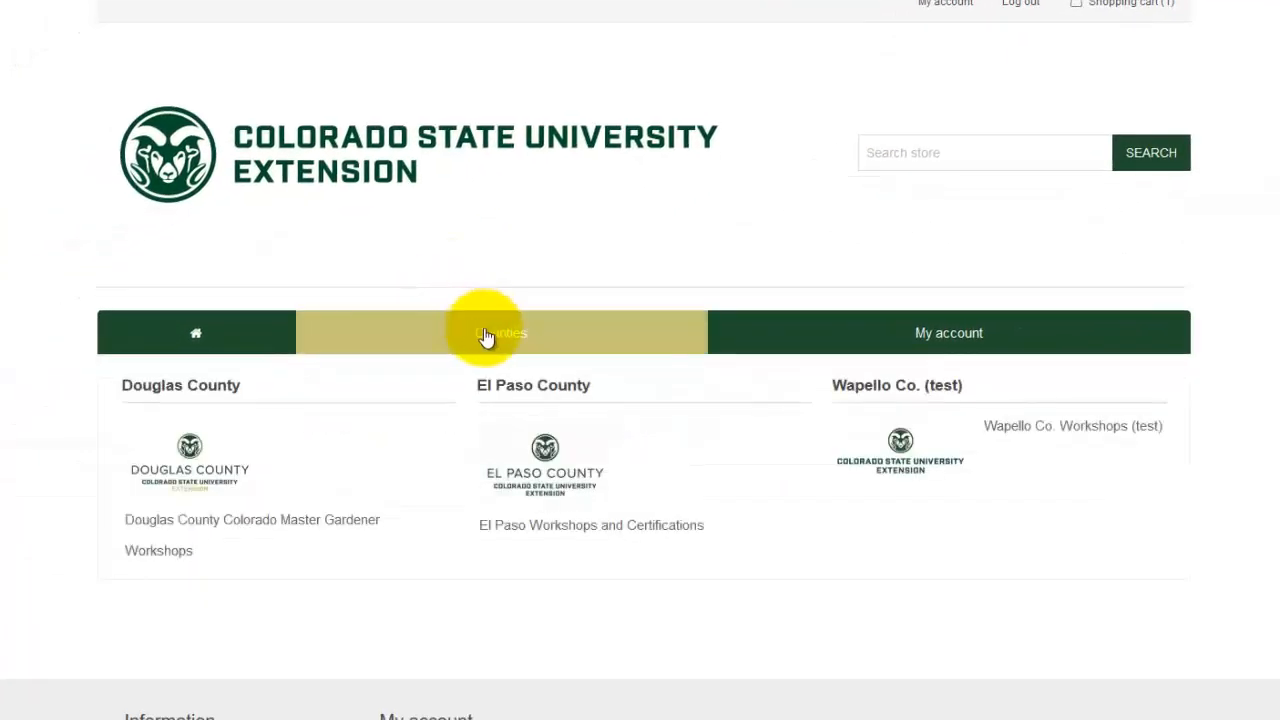
left_click(1043, 432)
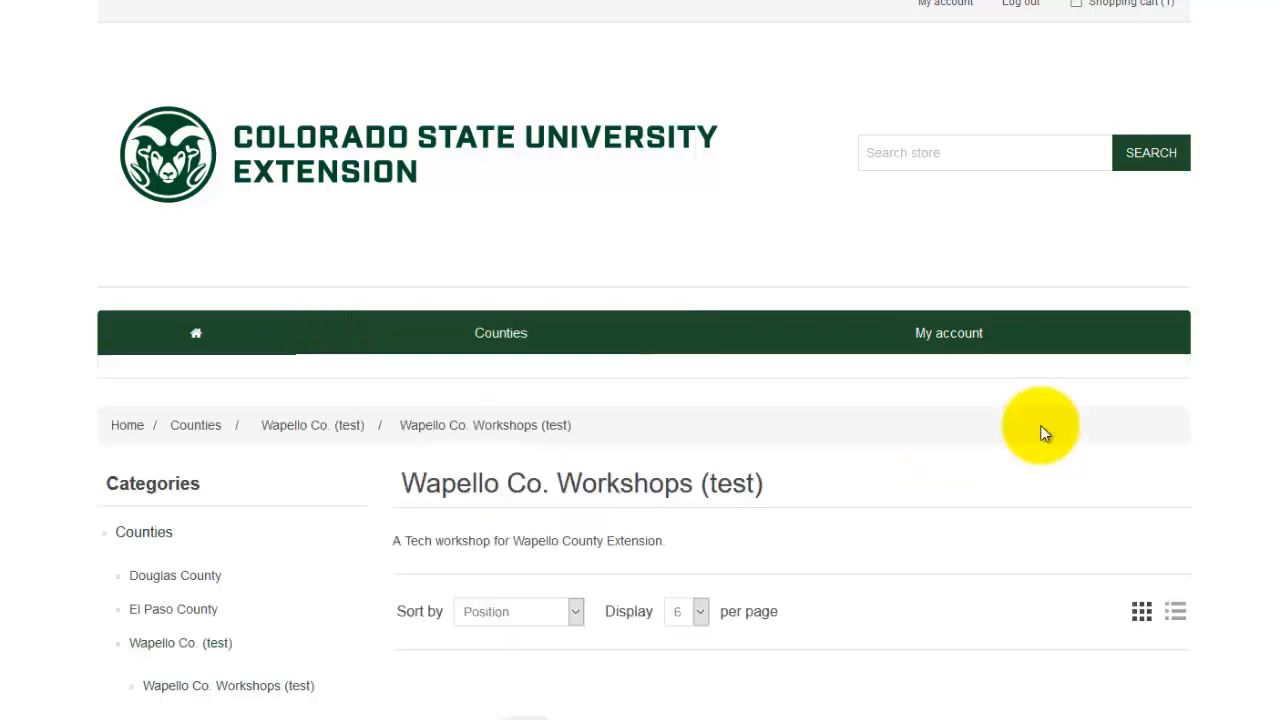
scroll(1043, 432, "down", 5)
scroll(1043, 432, "down", 1)
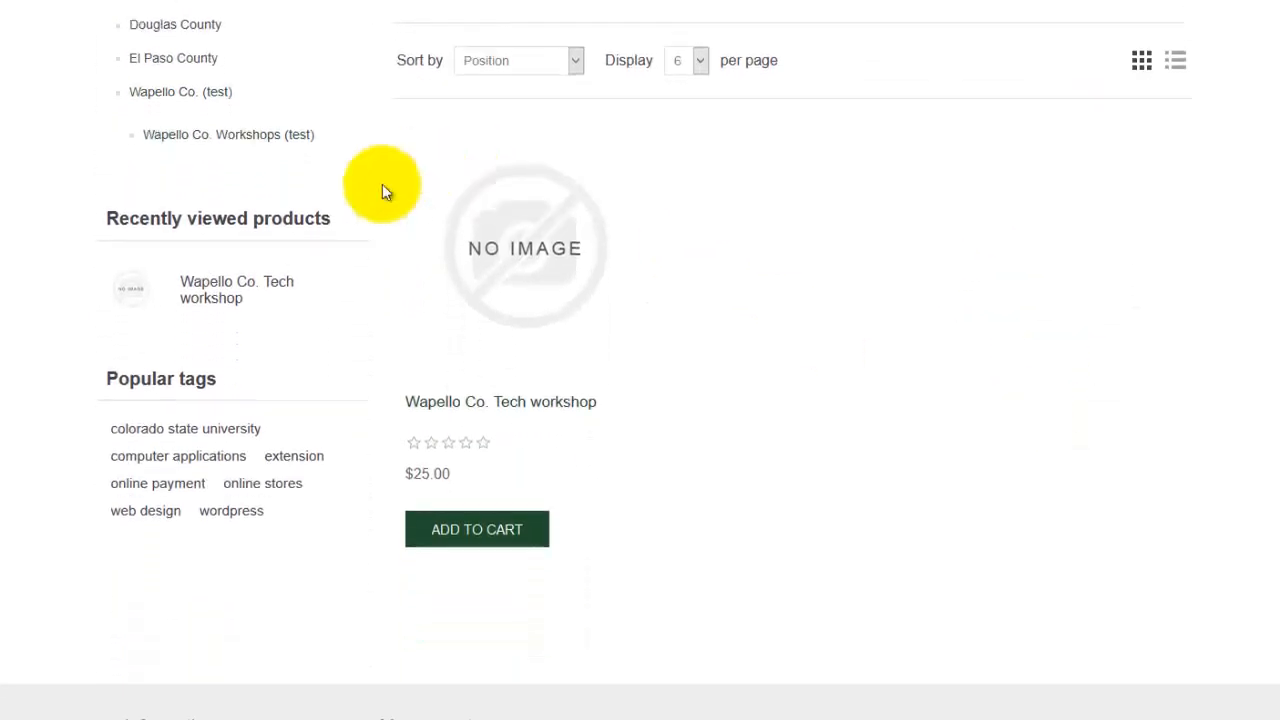
left_click(488, 533)
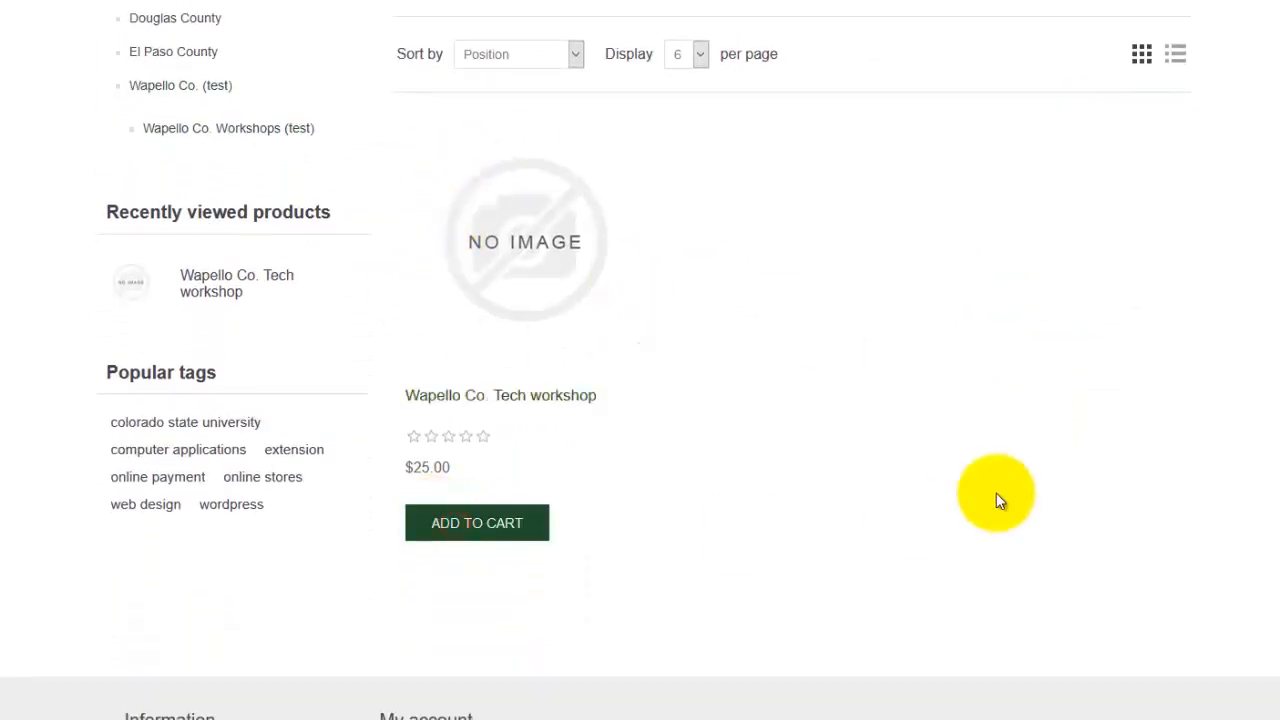
Test the laptop question's drop-down list on the workshop's product page by choosing "no", and look over the page
scroll(996, 493, "down", 3)
scroll(972, 491, "down", 1)
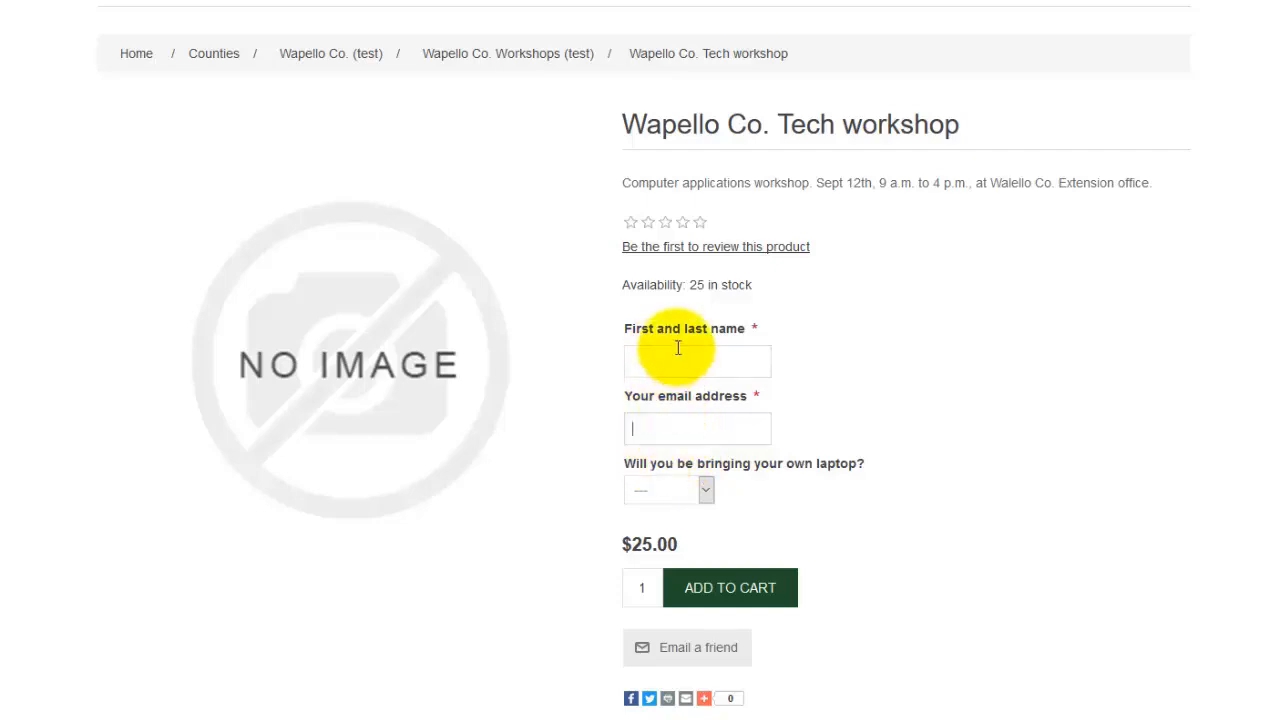
left_click(709, 489)
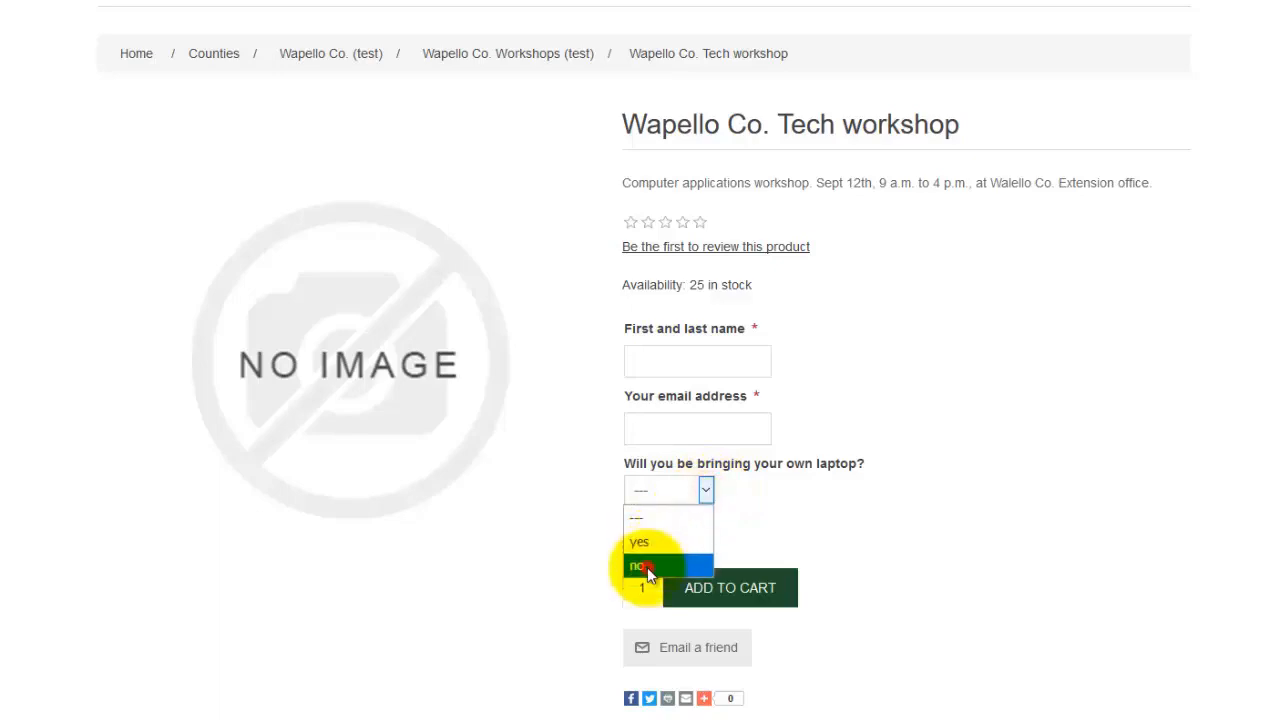
left_click(647, 567)
scroll(977, 520, "down", 2)
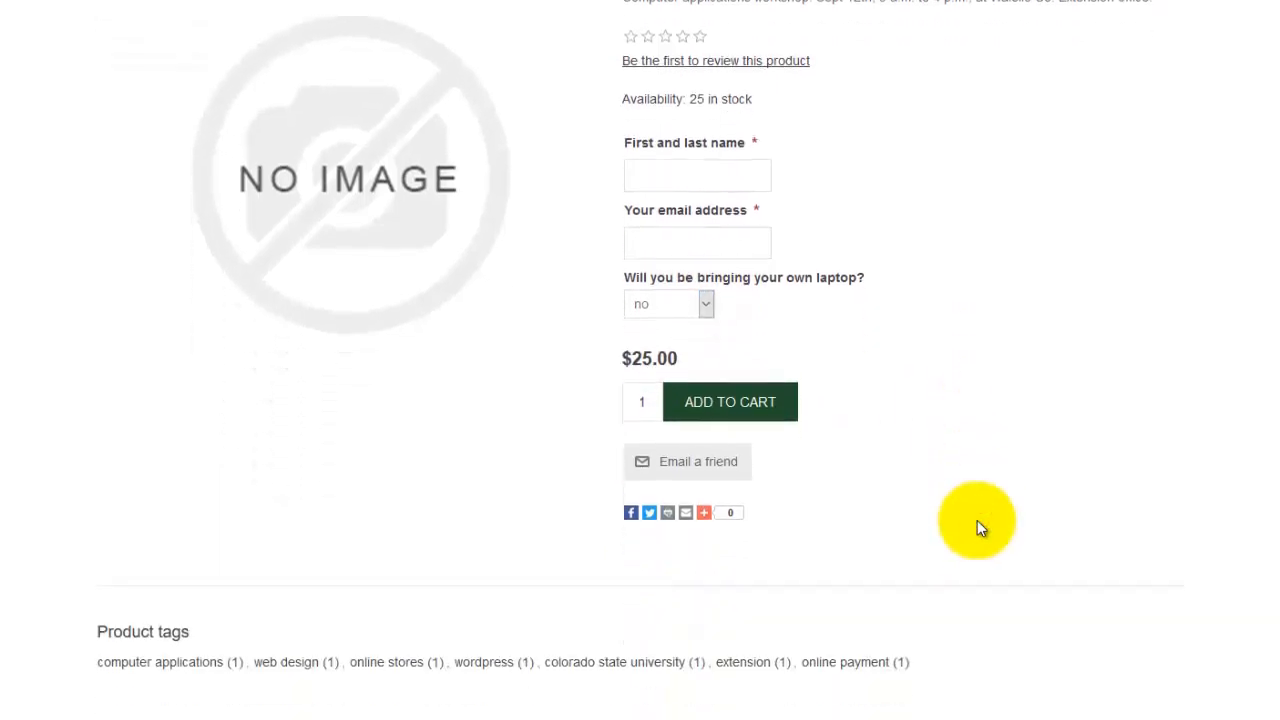
scroll(977, 520, "up", 6)
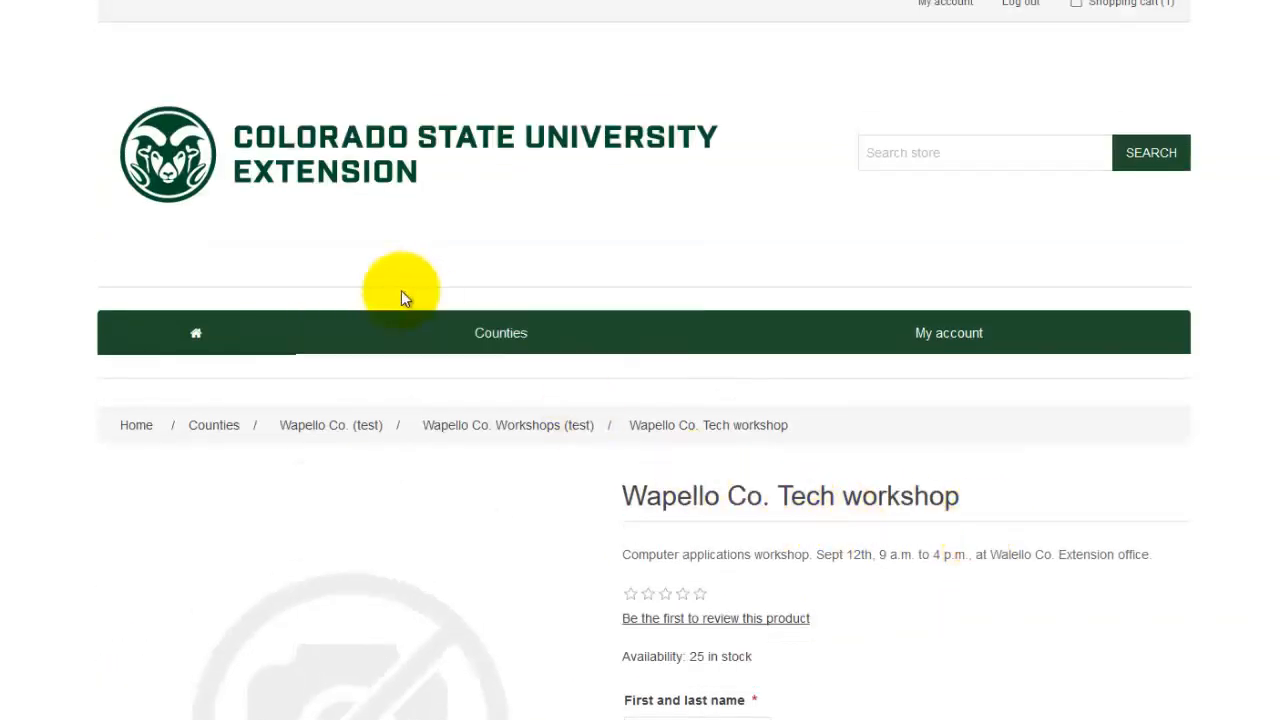